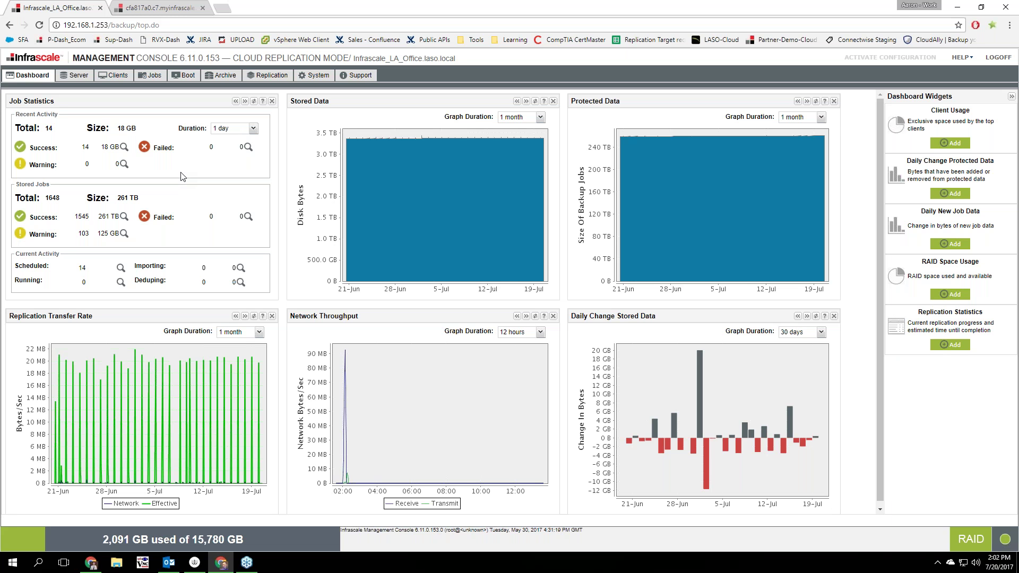
Start a Browse and Restore of the DEMO-DEBN+VM client's files from the 17-Jul-17 08:00:01 backup job.
key(F5)
click(112, 75)
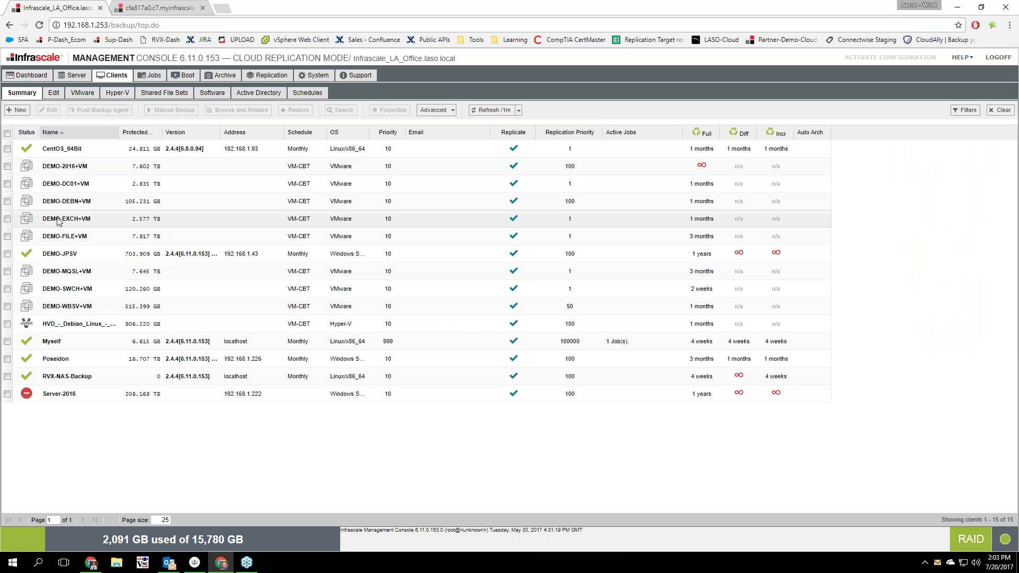
click(71, 207)
right_click(73, 210)
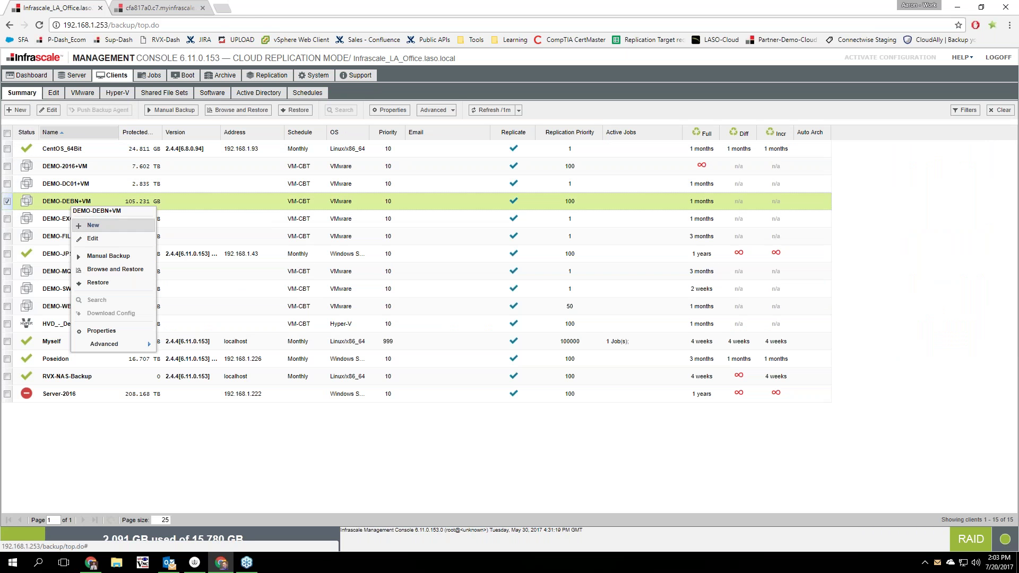
click(111, 271)
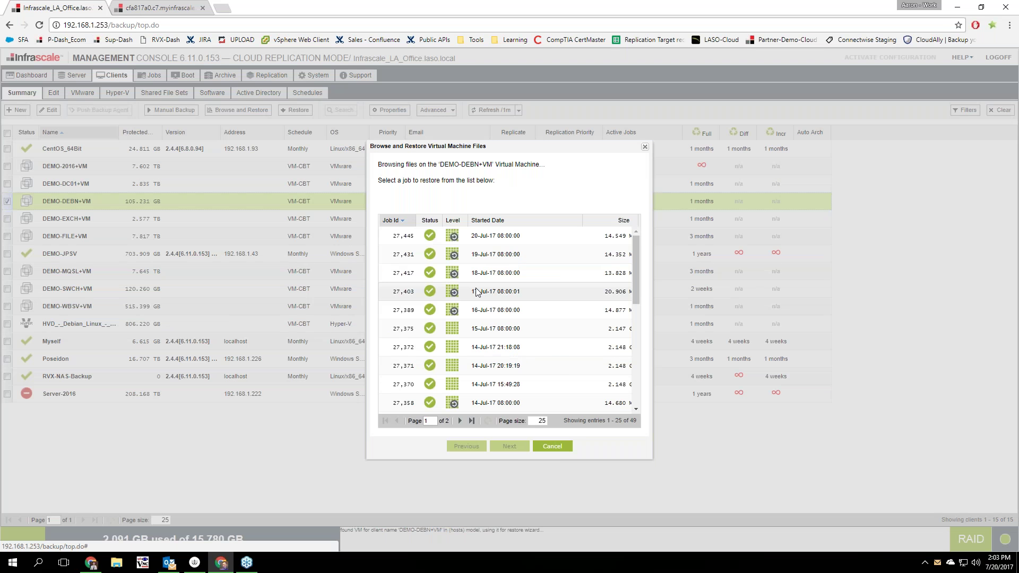
click(476, 291)
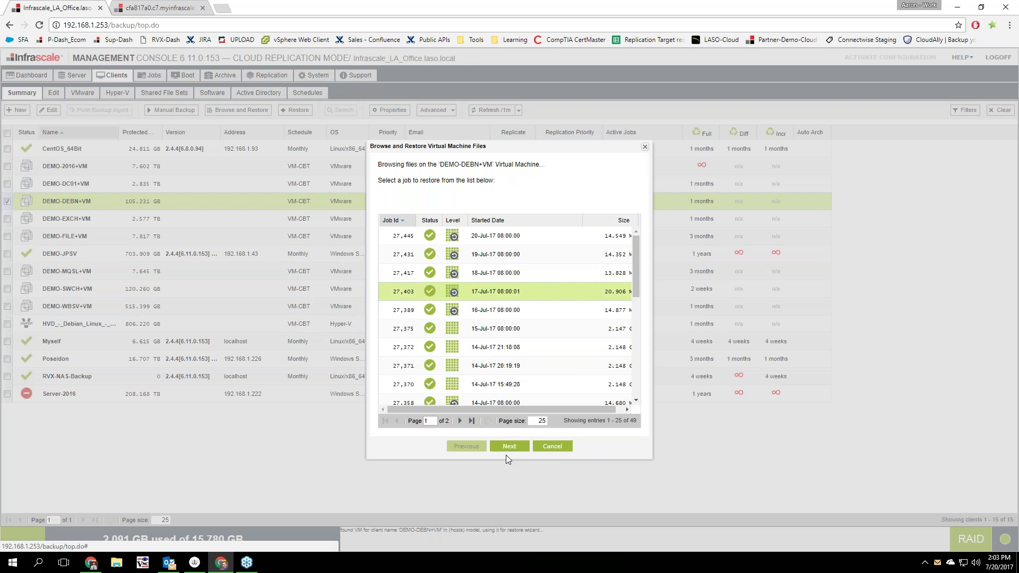
click(508, 447)
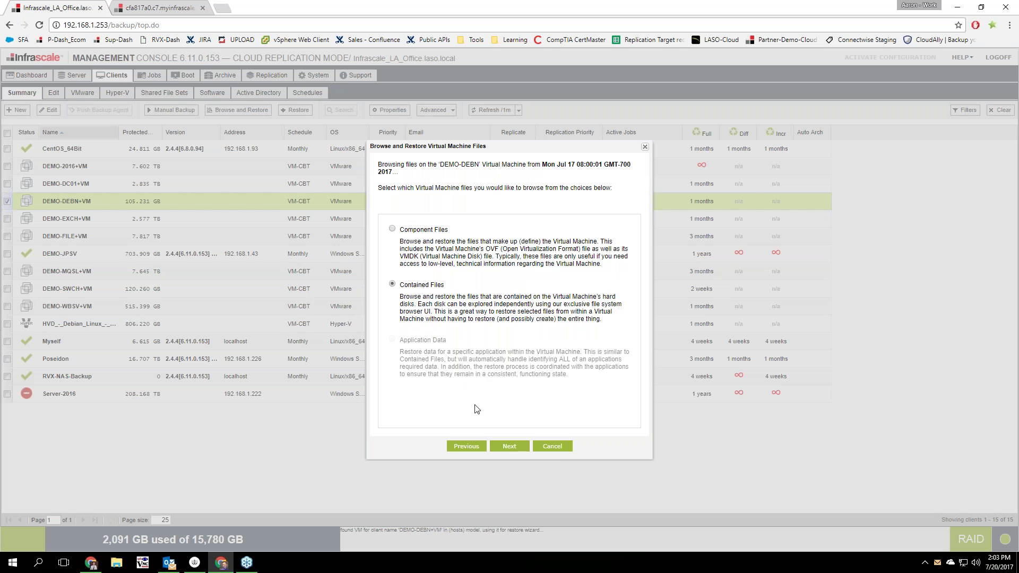
Choose to browse the backup's Contained Files and open Partition_1 on the lsiLogic.0.0 disk.
click(502, 447)
click(393, 262)
click(509, 446)
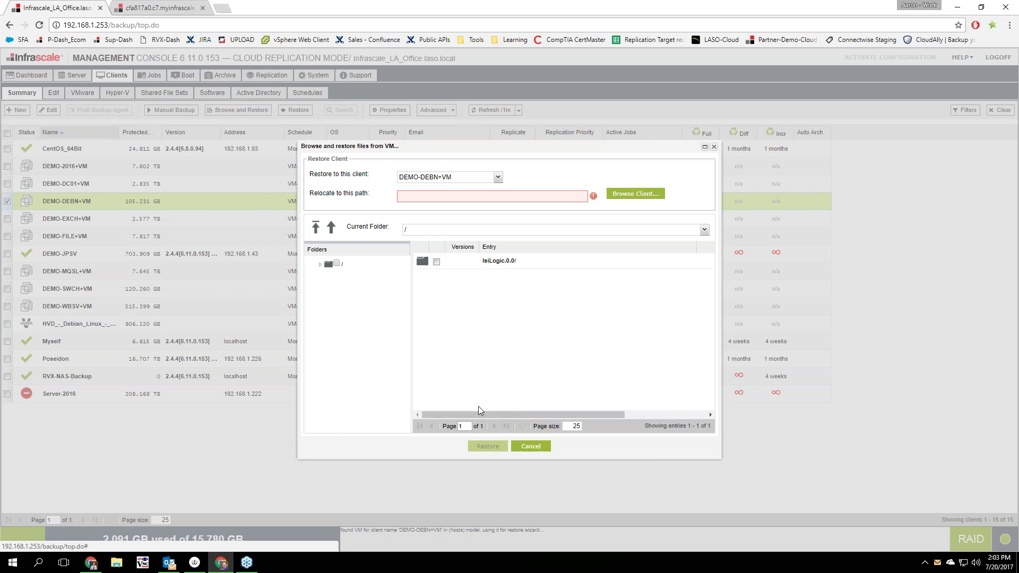
double_click(493, 261)
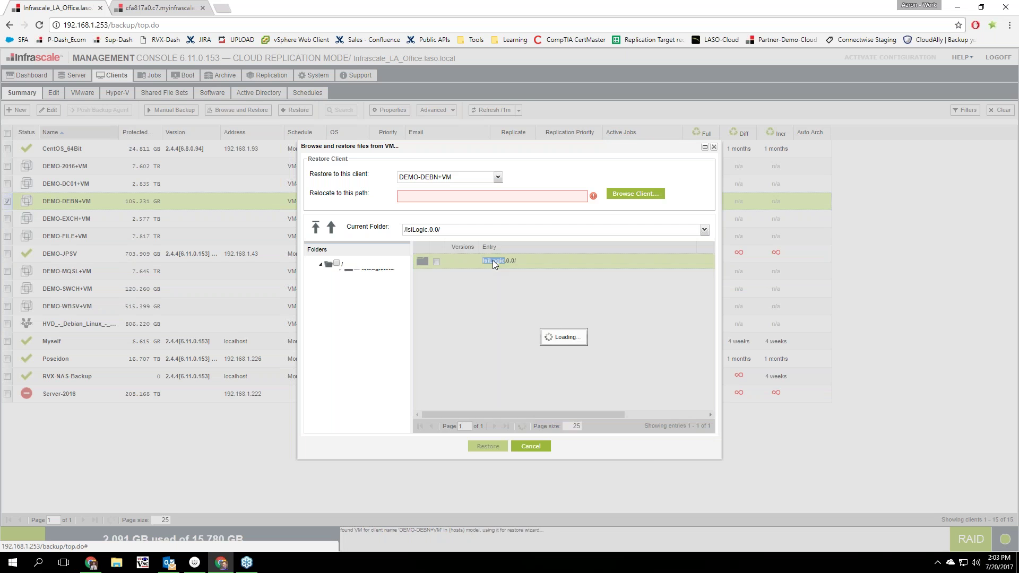
double_click(499, 262)
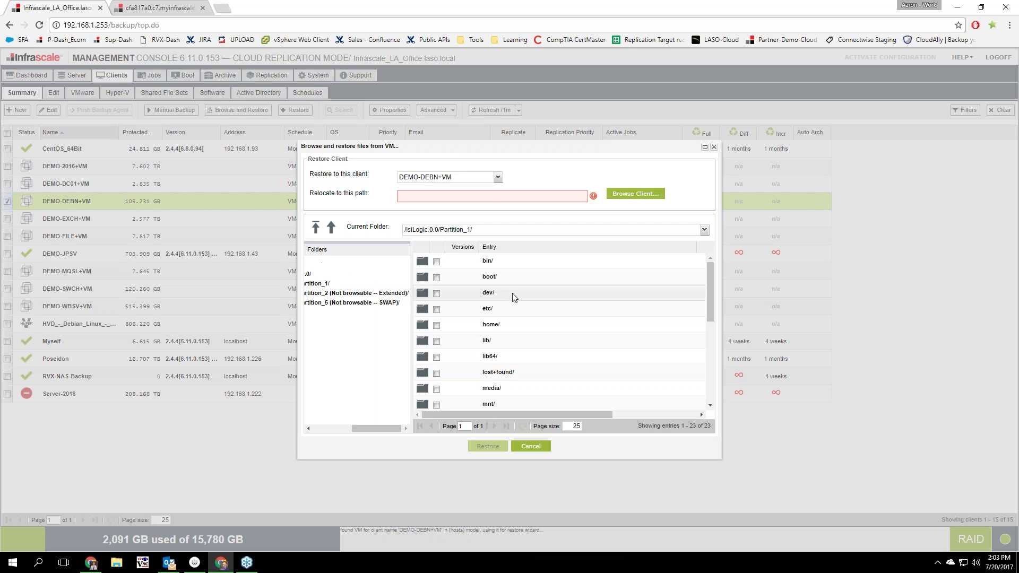
Set Poseidon as the restore client, mark the sys and tmp folders for restore, and cancel the file restore.
click(498, 177)
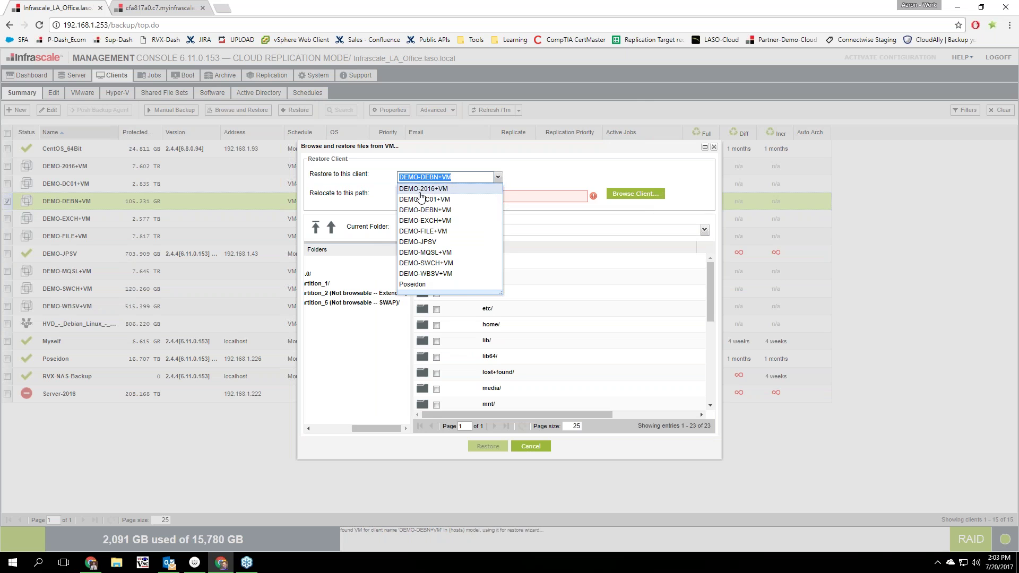
click(416, 284)
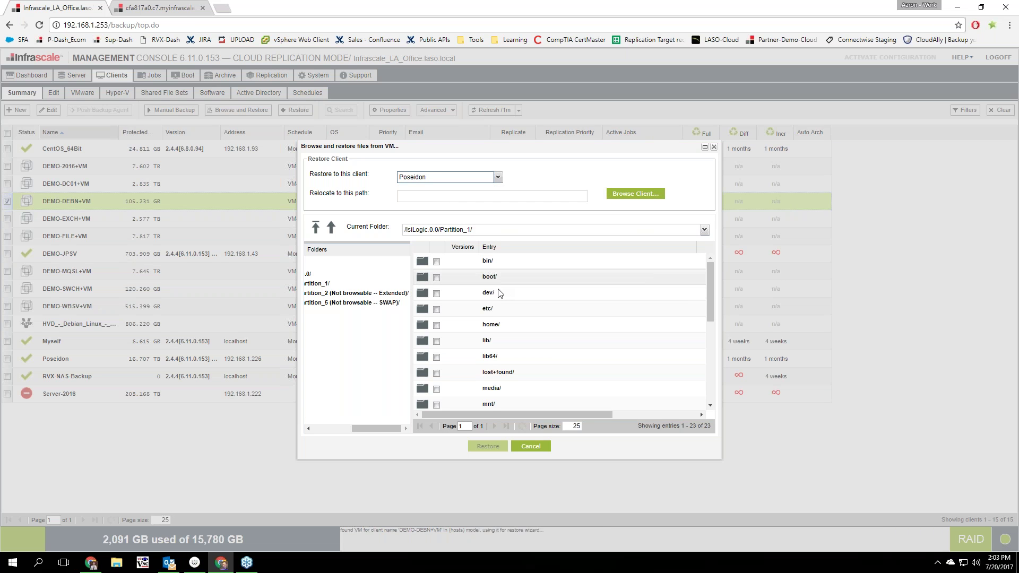
scroll(514, 318, down, 5)
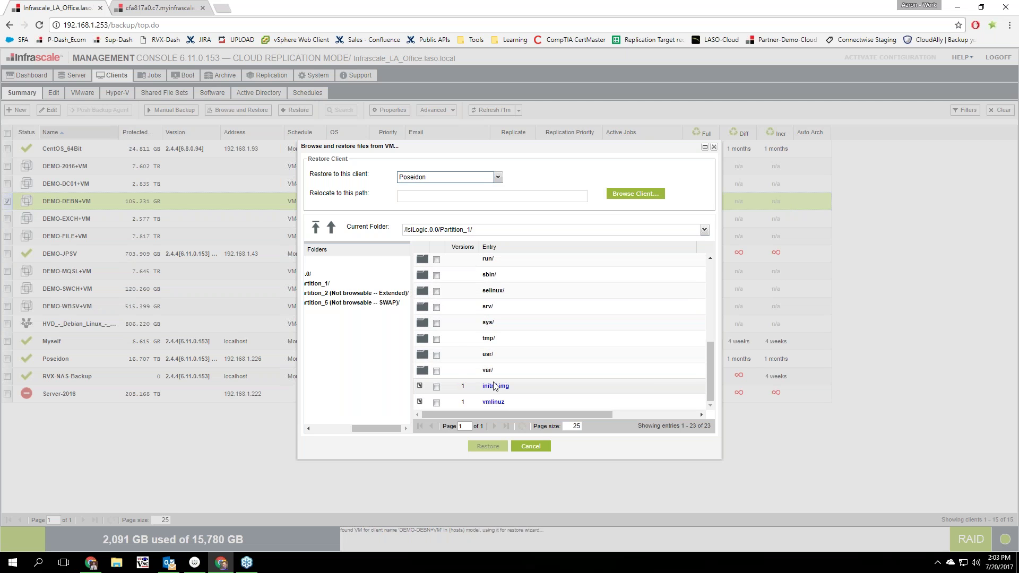
click(437, 339)
click(436, 323)
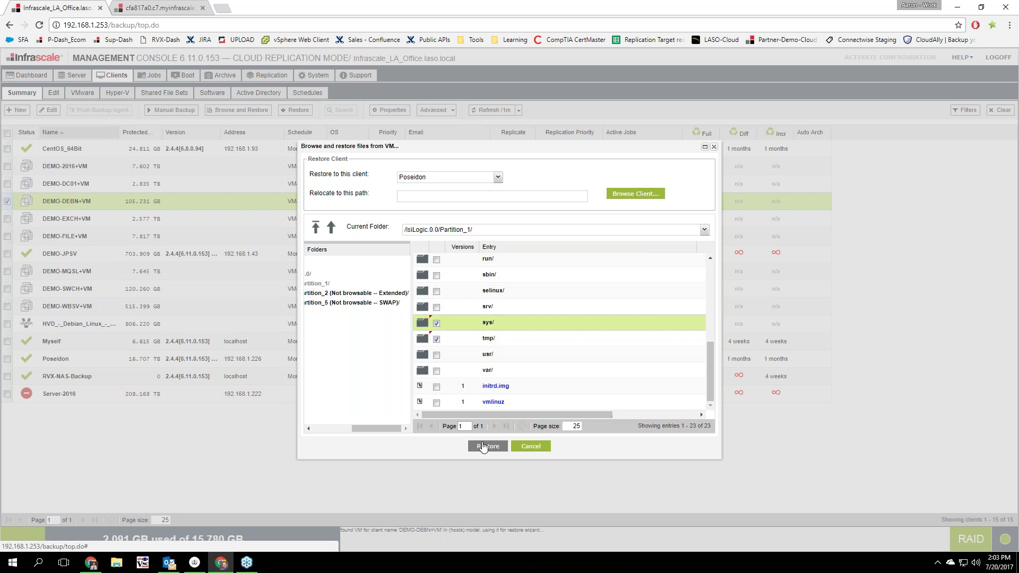
click(531, 447)
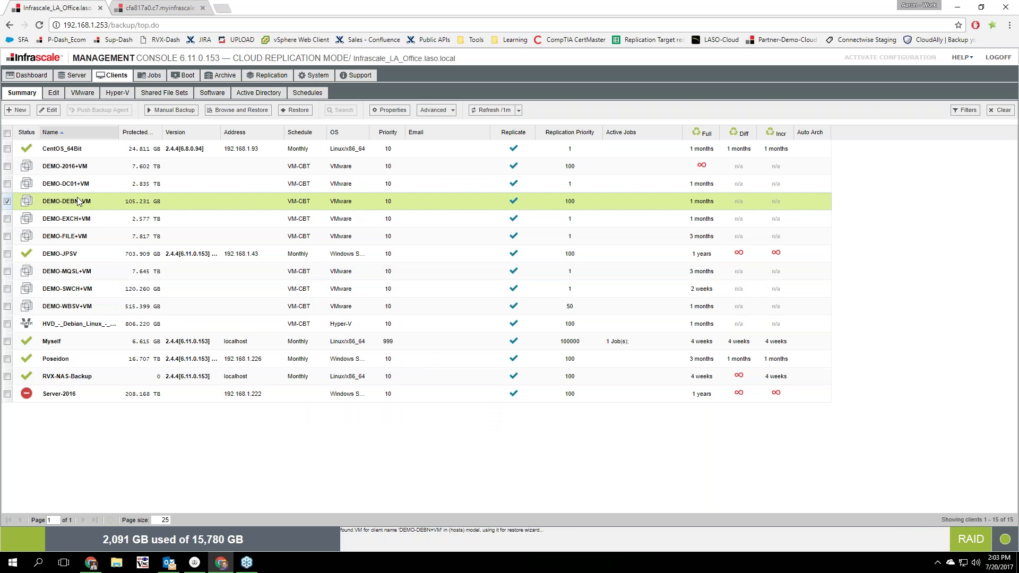
Start a full restore of the DEMO-DC01+VM client from the 12-Jul-17 08:00:00 backup job.
right_click(69, 187)
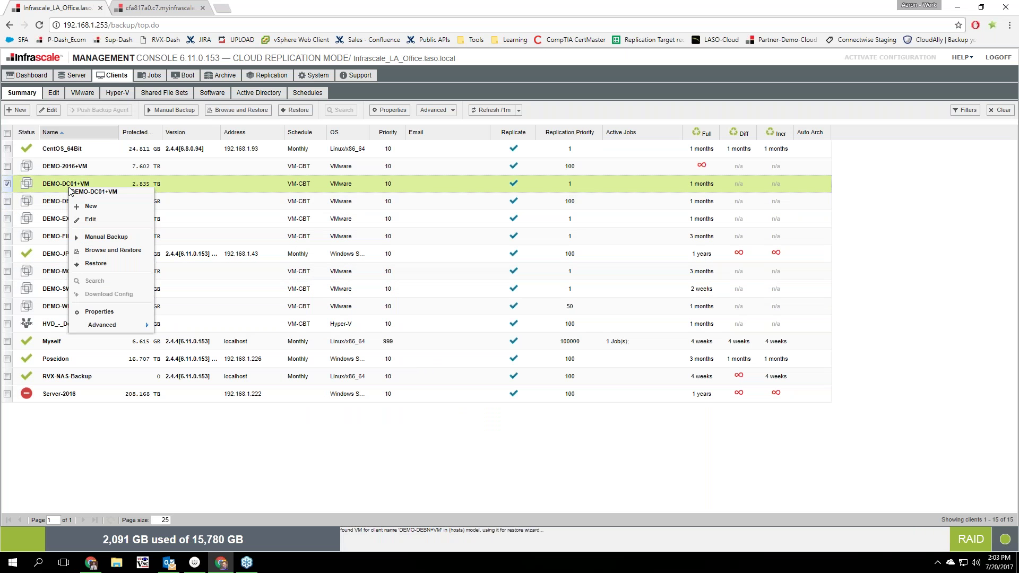
click(94, 265)
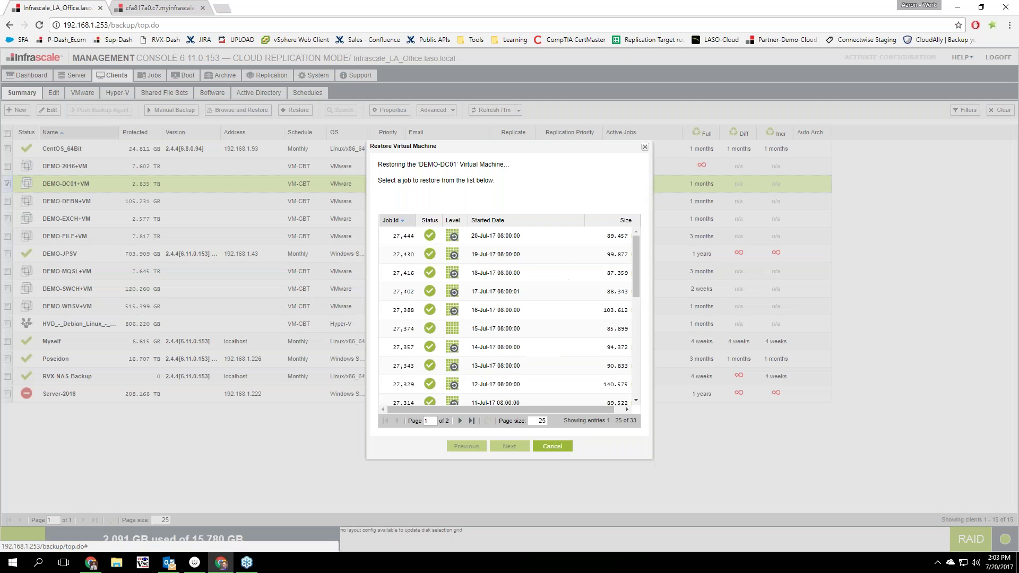
click(483, 292)
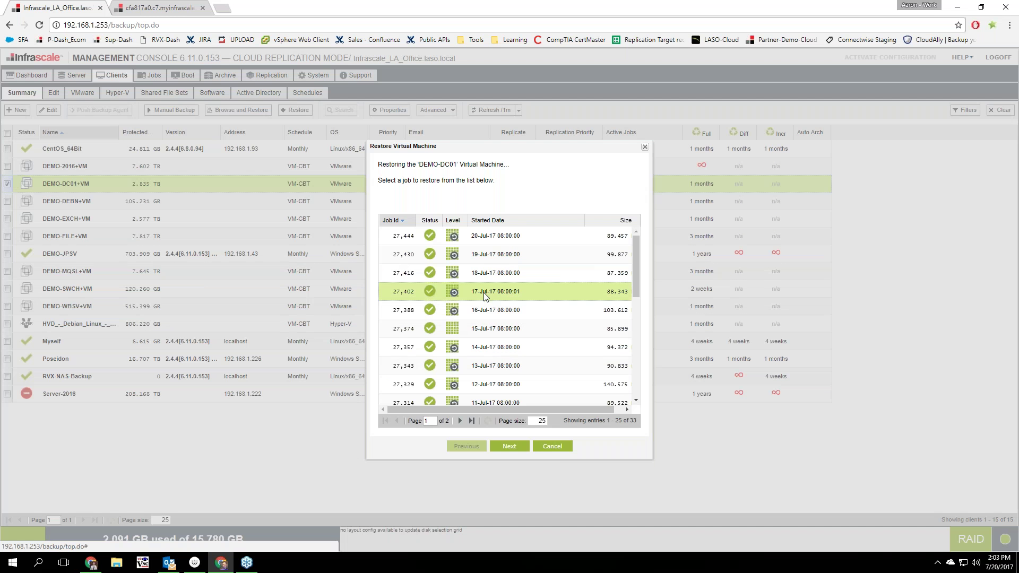
click(492, 389)
click(502, 446)
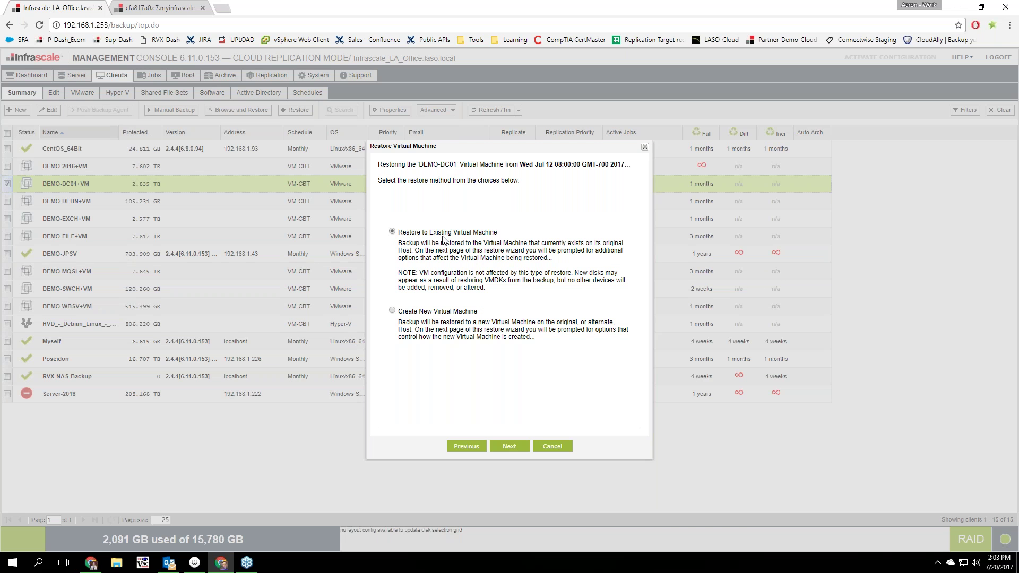
Configure the restore as a new virtual machine, DEMO-DC01_restored, on host 192.168.1.228 with the existing datastores, and cancel it at the final review.
click(393, 311)
click(507, 446)
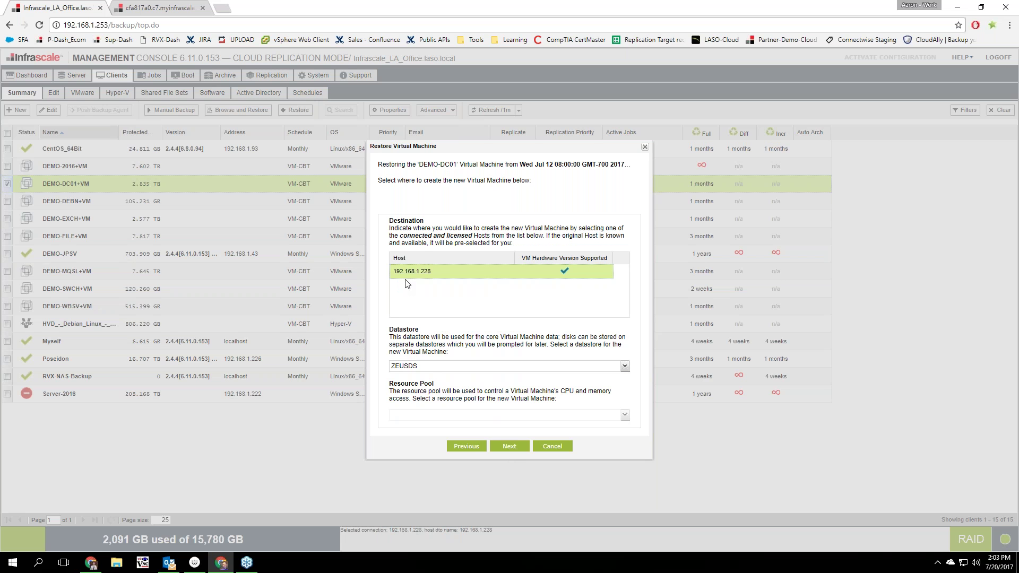
click(507, 446)
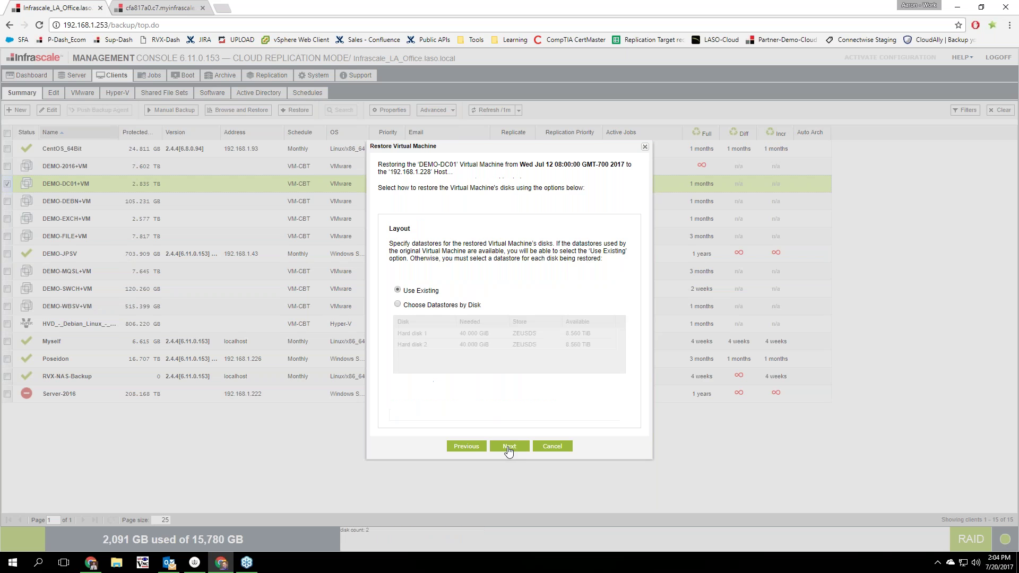
click(499, 443)
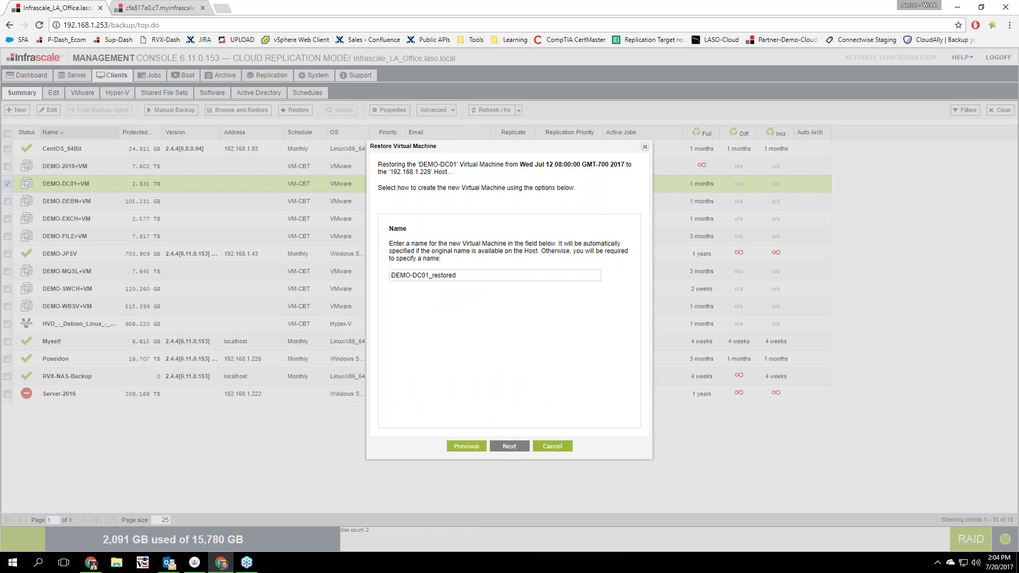
click(501, 449)
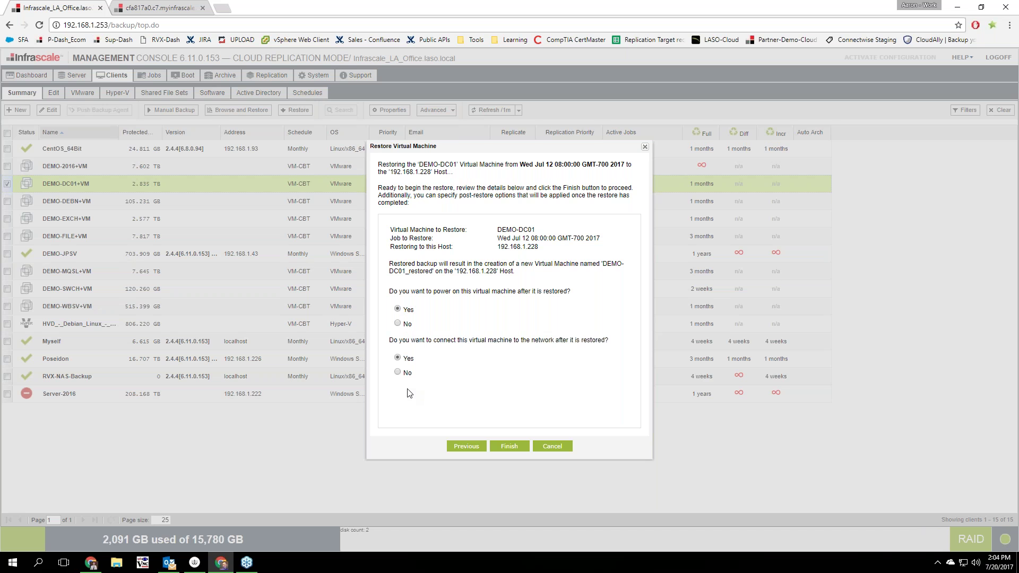
click(549, 447)
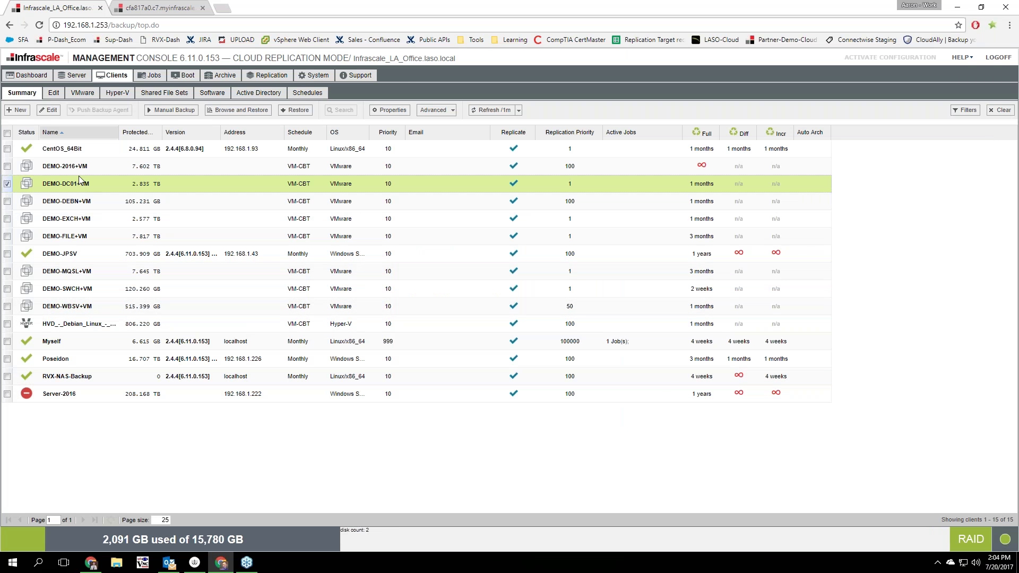
Examine the Windows options of Server-2016's file set, allowing changes without known agent compatibility, and close the editor without saving.
click(53, 93)
click(59, 142)
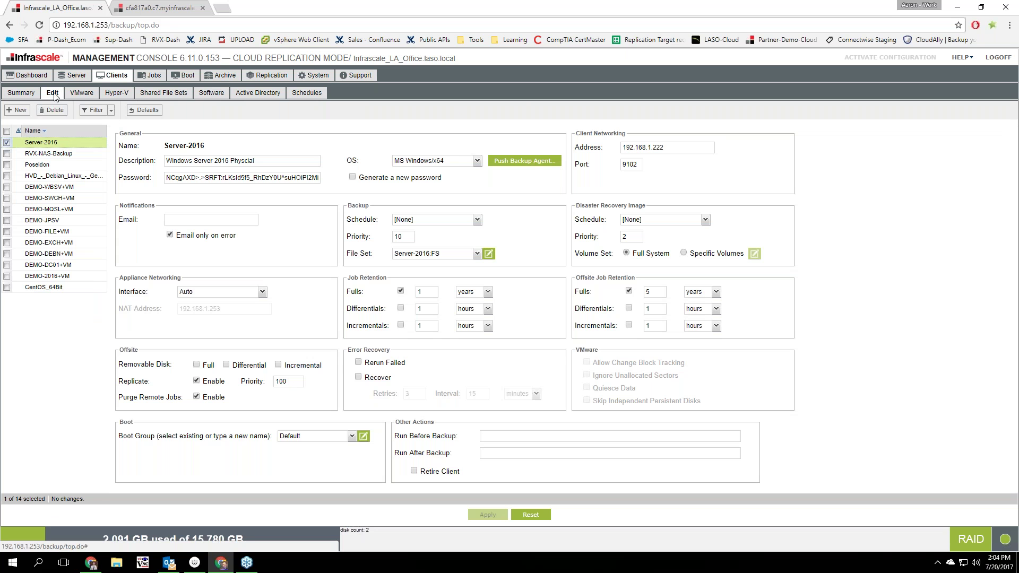
click(489, 255)
click(367, 222)
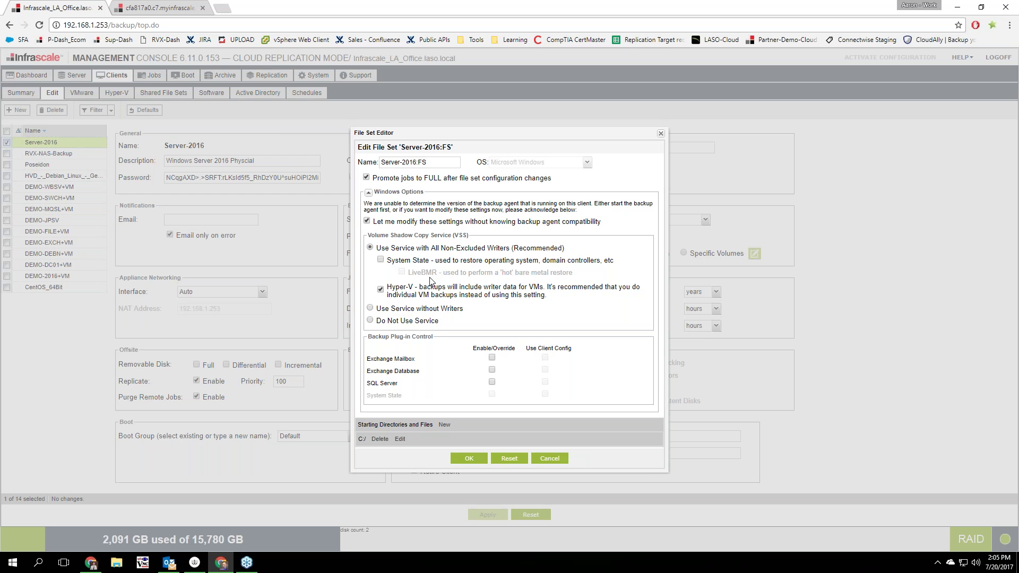
click(547, 459)
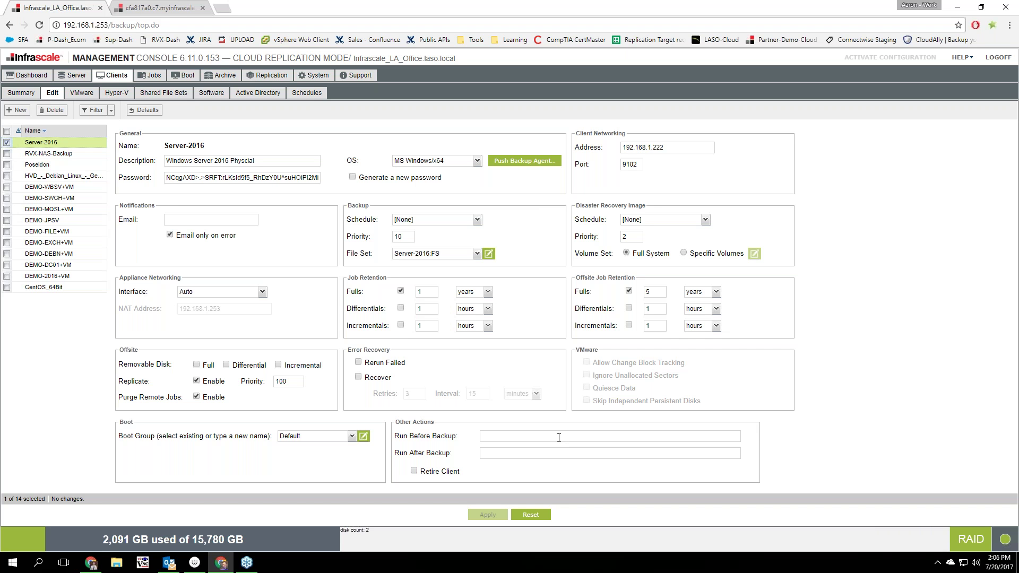
Check the Run Before Backup and Run After Backup fields in Server-2016's settings without entering any commands.
click(559, 438)
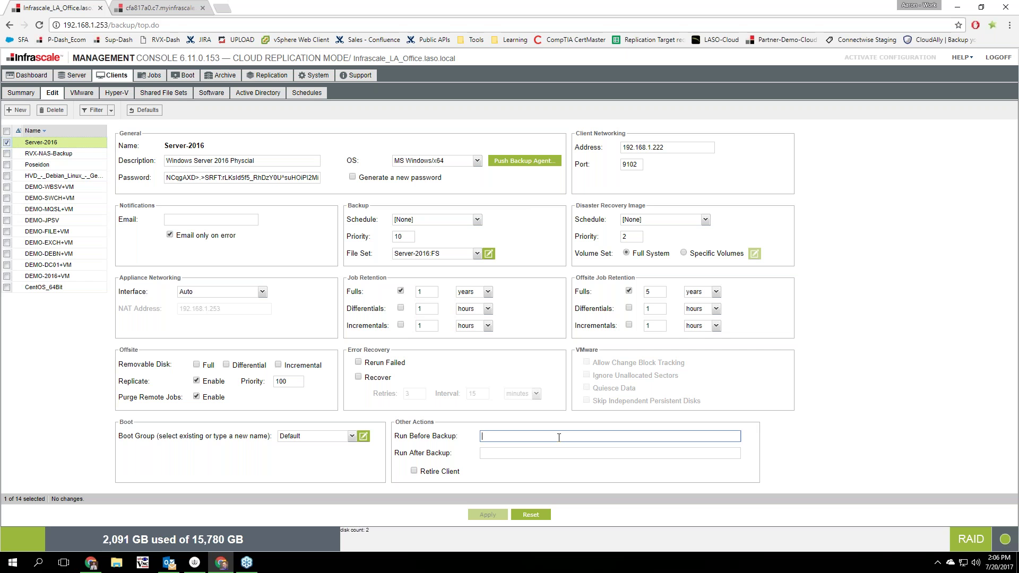
click(599, 453)
click(626, 435)
click(782, 439)
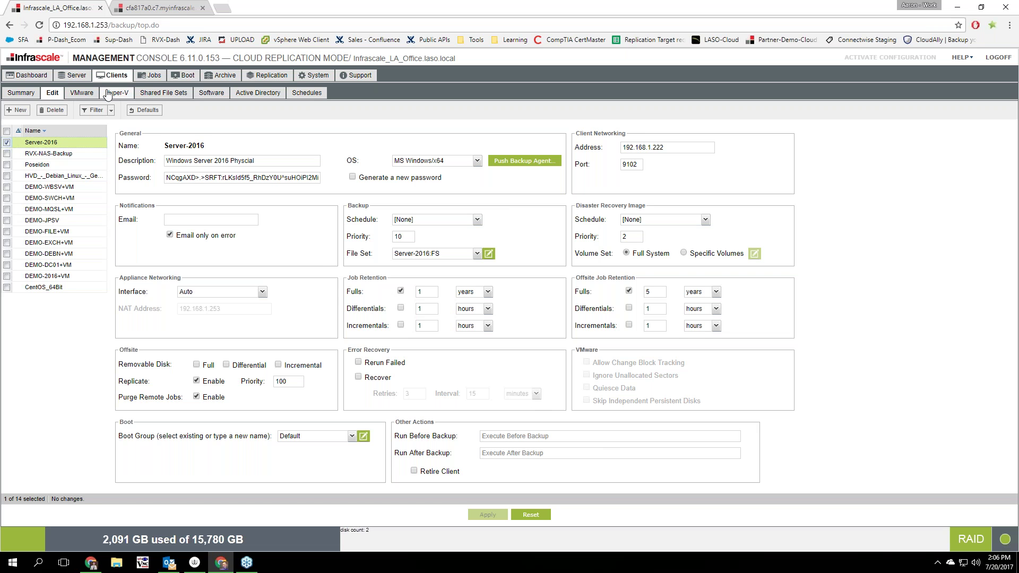
Start a local boot of DEMO-DEBN+VM from the 08-Jul-17 08:00:00 recovery point and proceed to its boot settings.
click(183, 75)
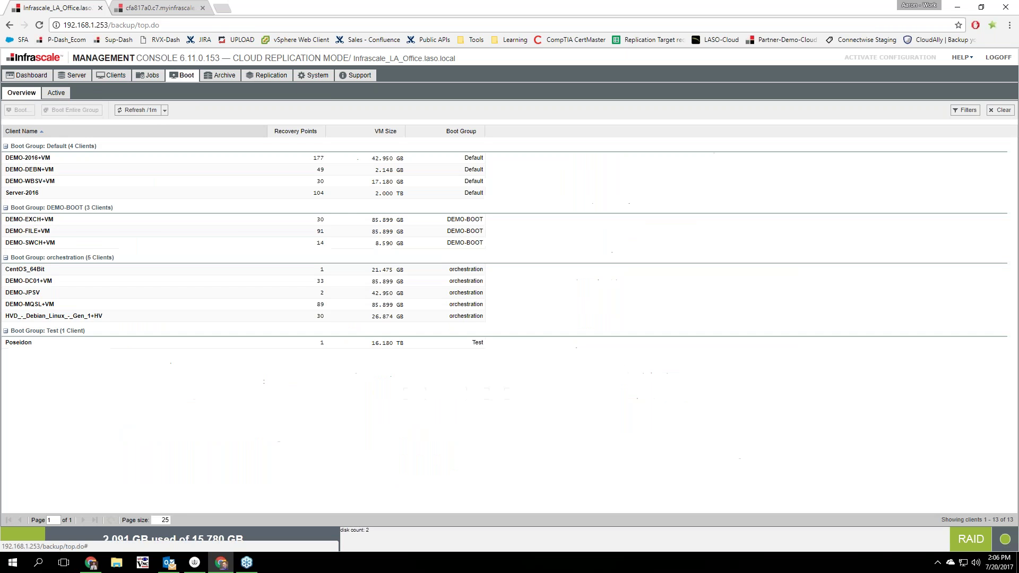
click(64, 175)
right_click(65, 174)
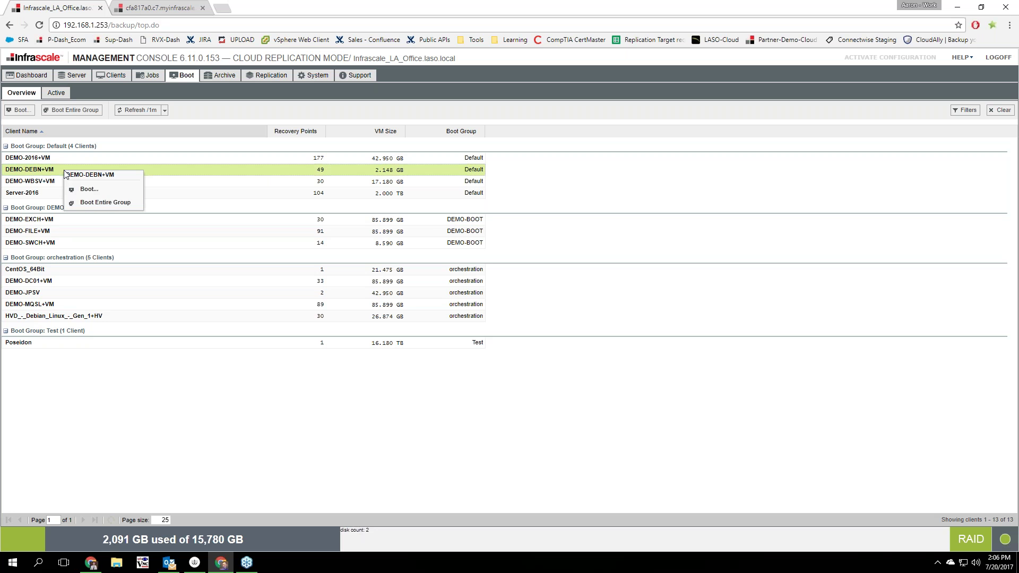
click(123, 194)
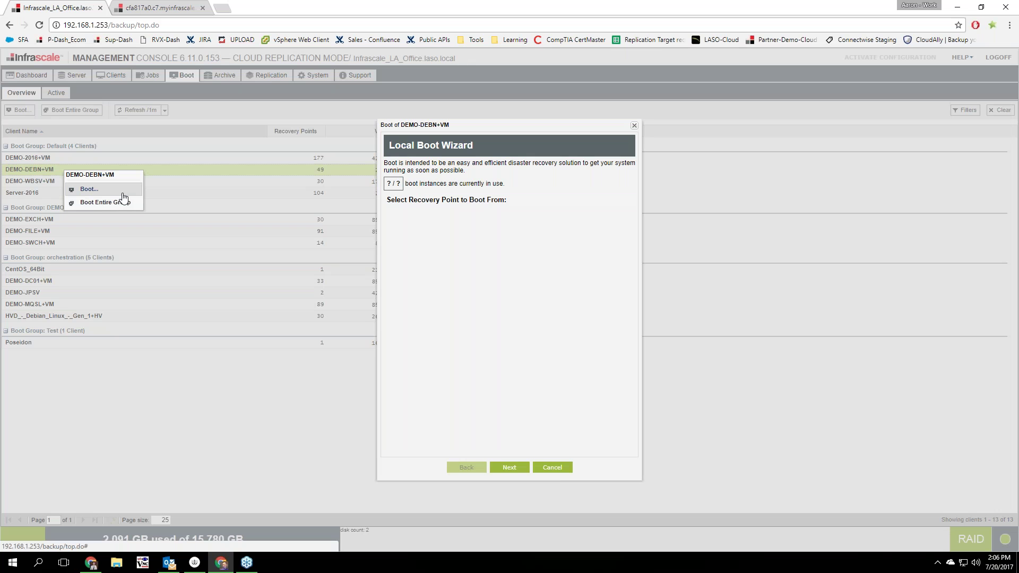
scroll(504, 279, down, 3)
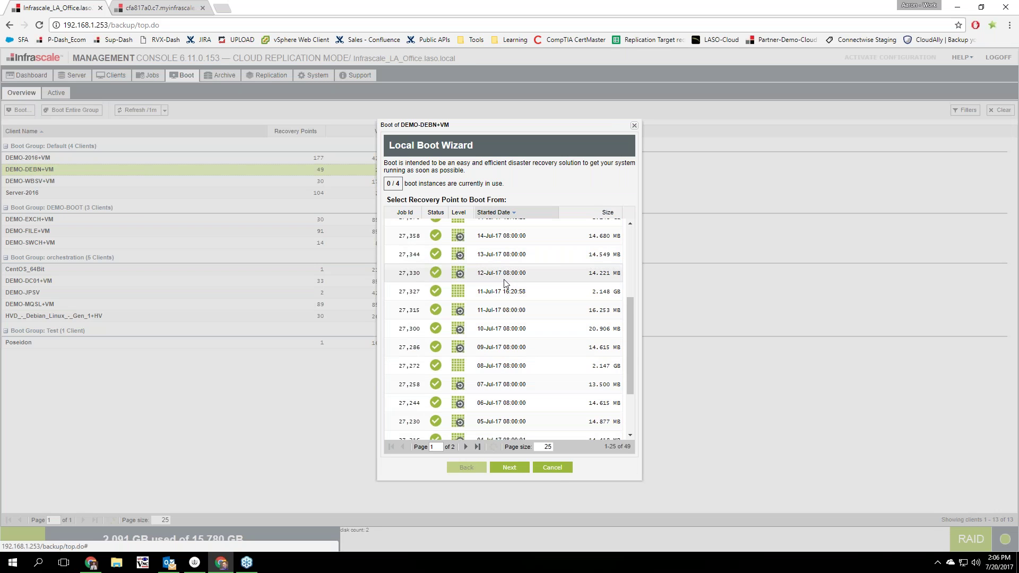
click(480, 365)
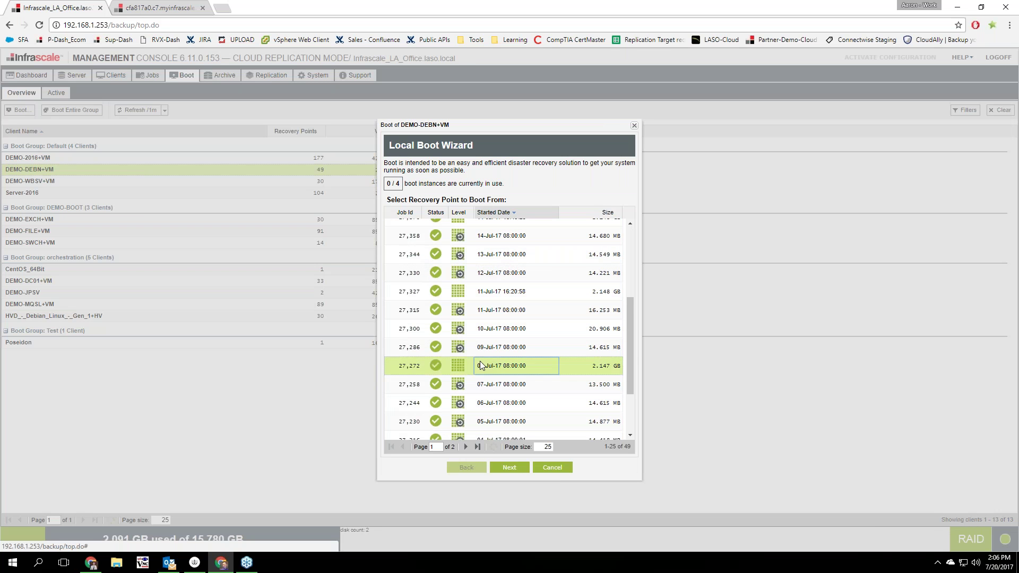
click(509, 467)
Set the boot machine's base memory to 8192 MB and its network to Bridged on eth0.
drag(426, 241, 452, 248)
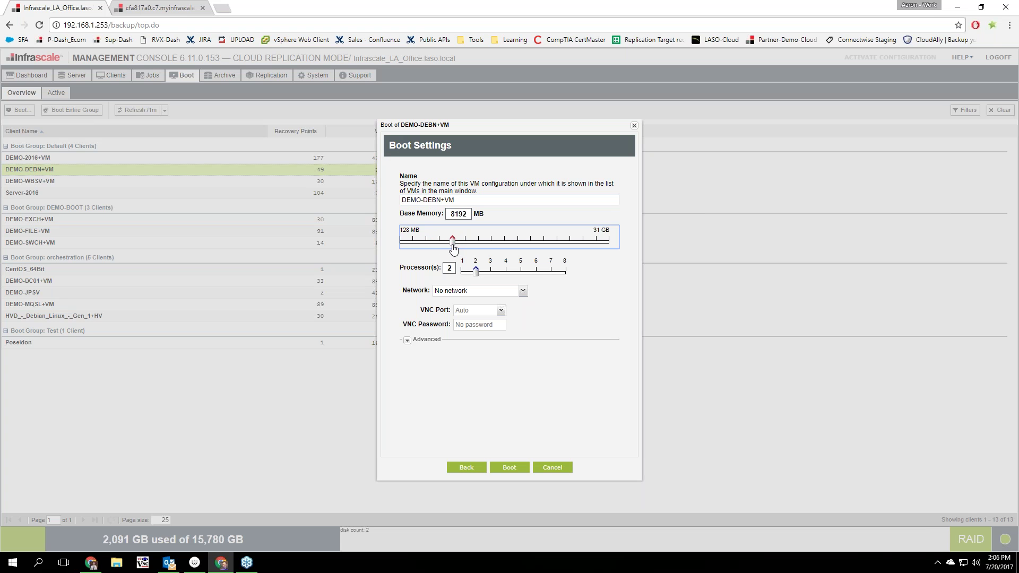
click(483, 301)
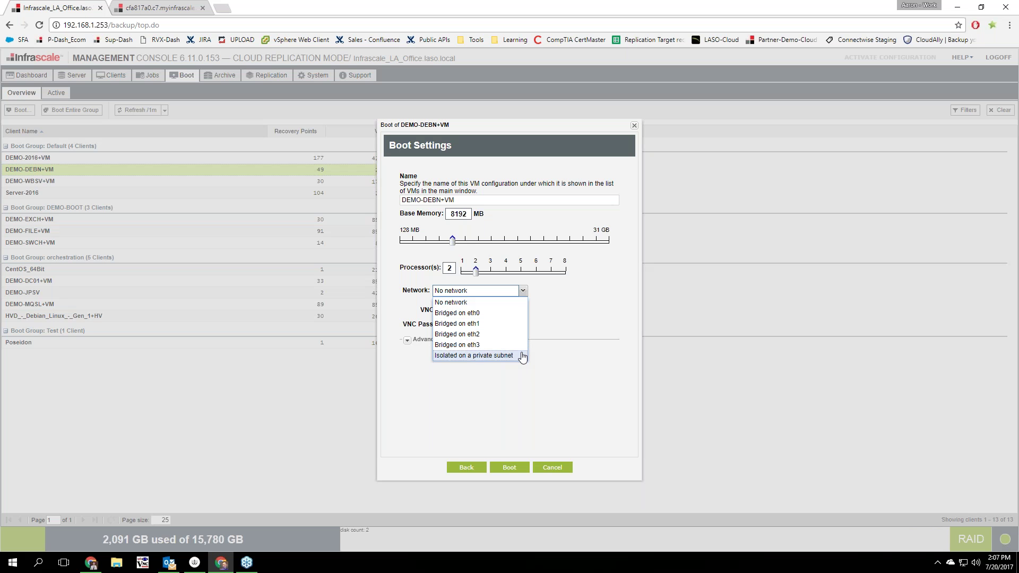
click(502, 314)
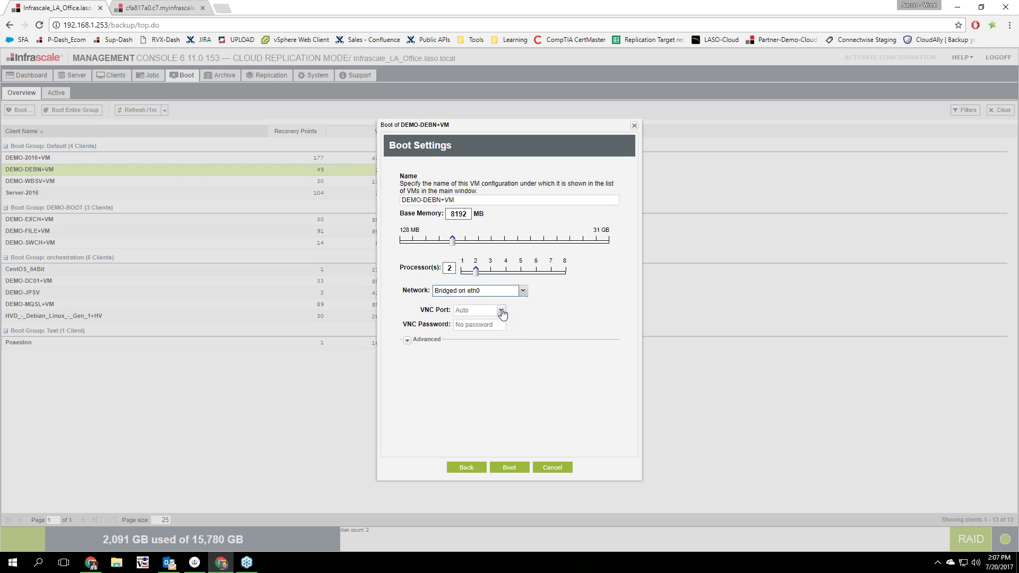
Boot DEMO-DEBN+VM with these settings and set the active boots list to refresh every 5 seconds.
click(507, 472)
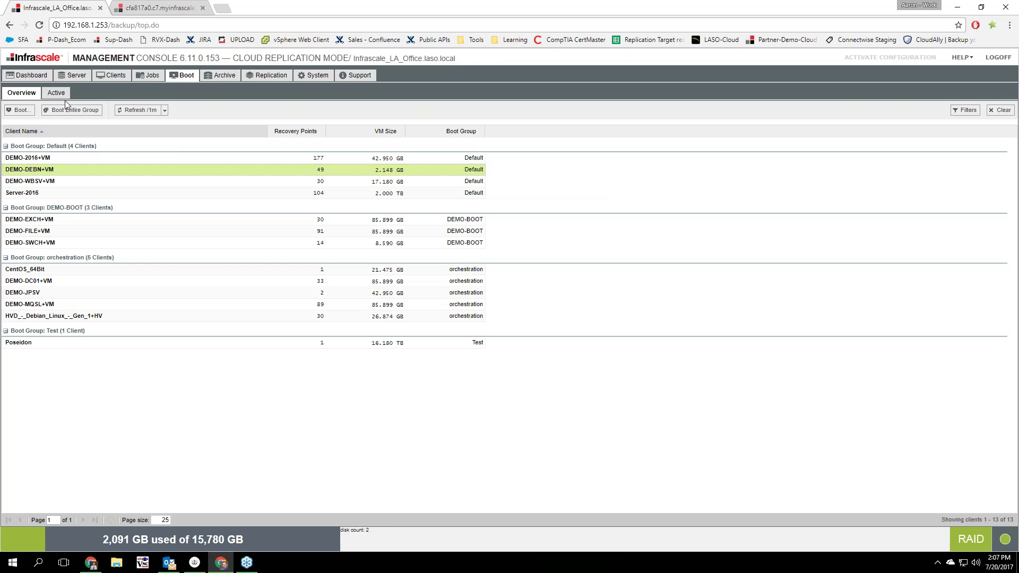
click(56, 93)
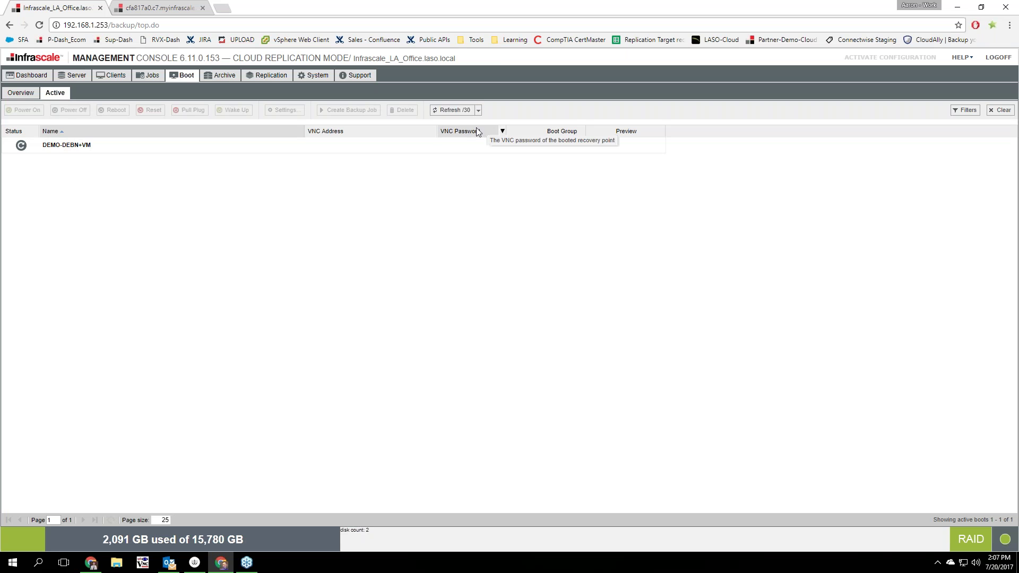
click(478, 109)
click(461, 141)
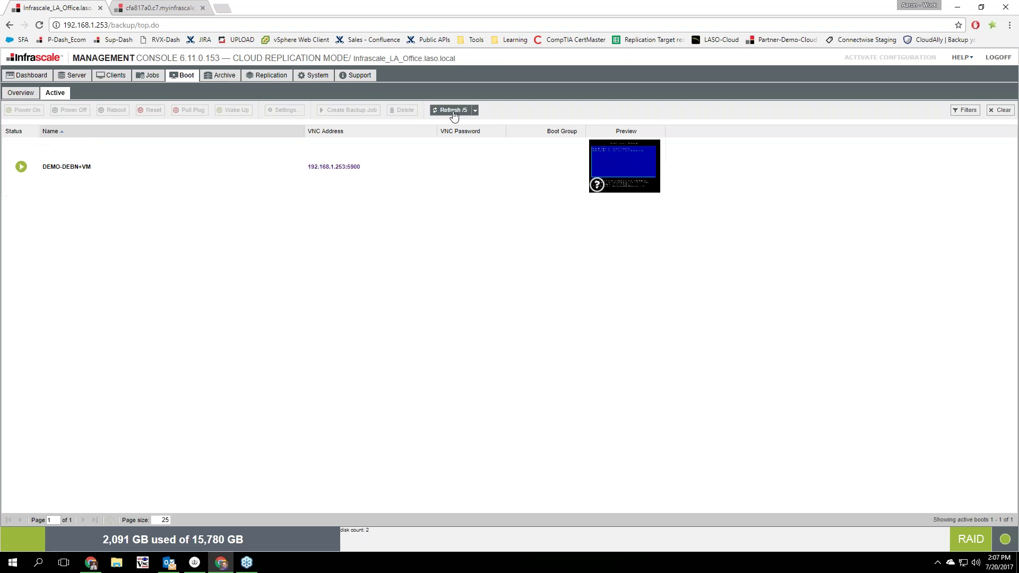
Open the console of the booted DEMO-DEBN+VM and log in as administrator with the account password.
click(619, 178)
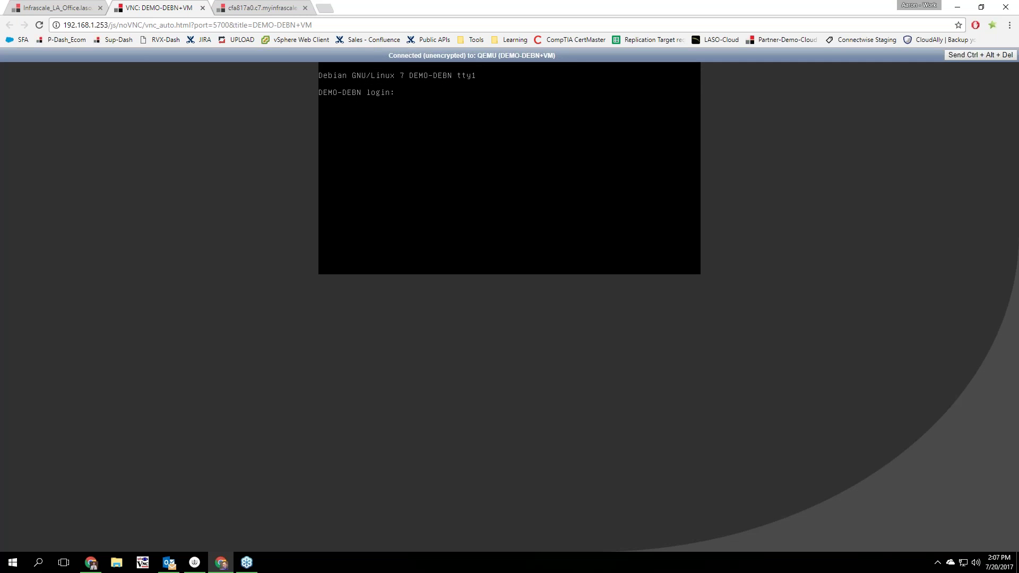
text(dministrator)
key(Return)
key(Return)
Test the VM's connectivity by pinging 8.8.8.8, stop the ping, and log out before closing the console.
text(ping 8.8.8.8)
key(Return)
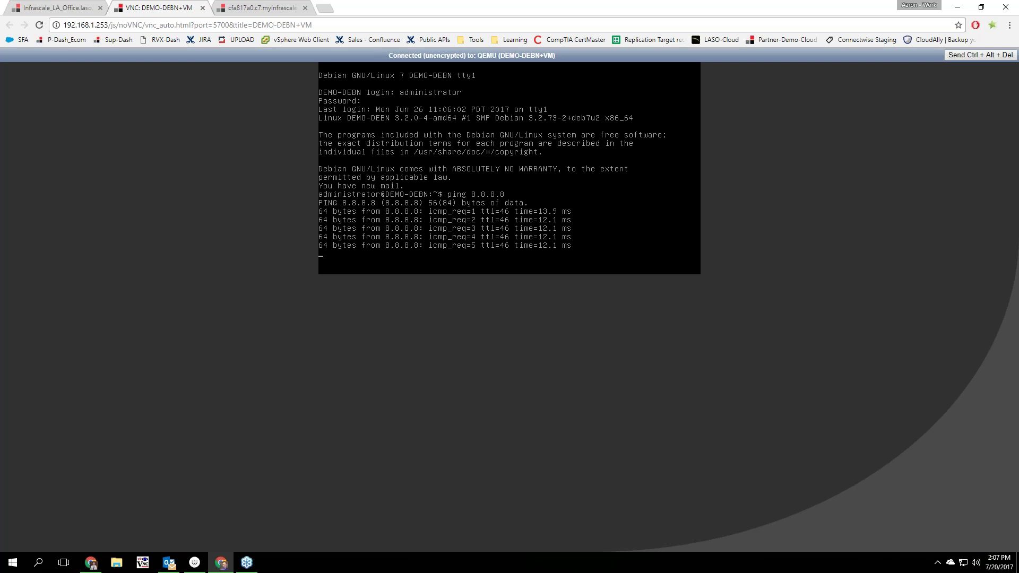
key(ctrl+c)
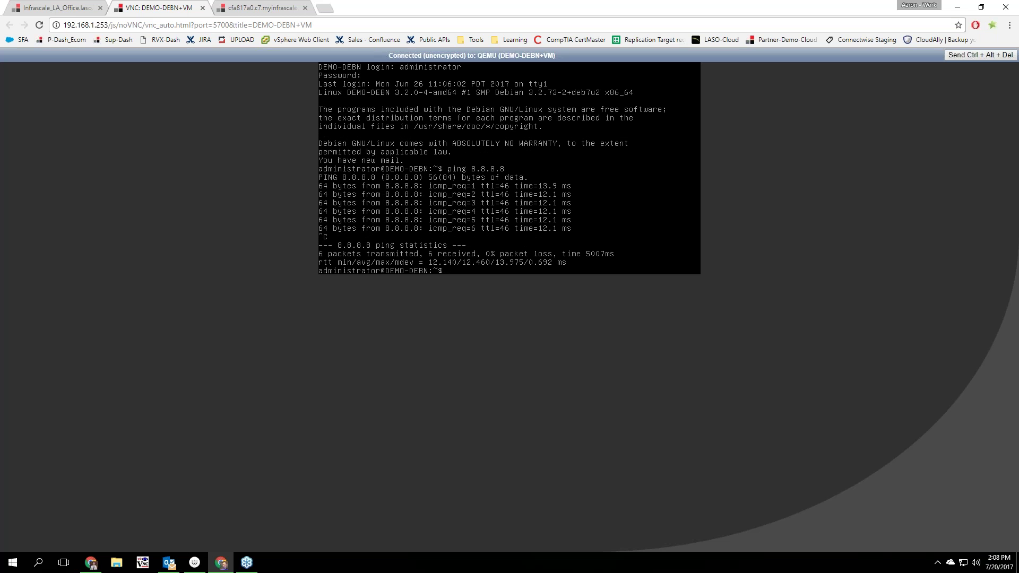
text(exit)
key(Return)
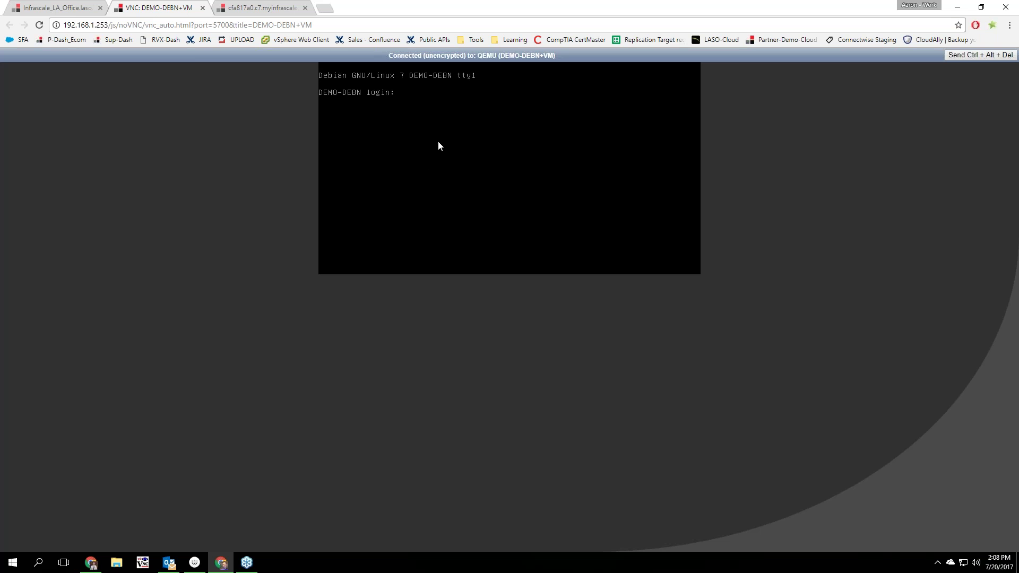
click(203, 9)
click(181, 175)
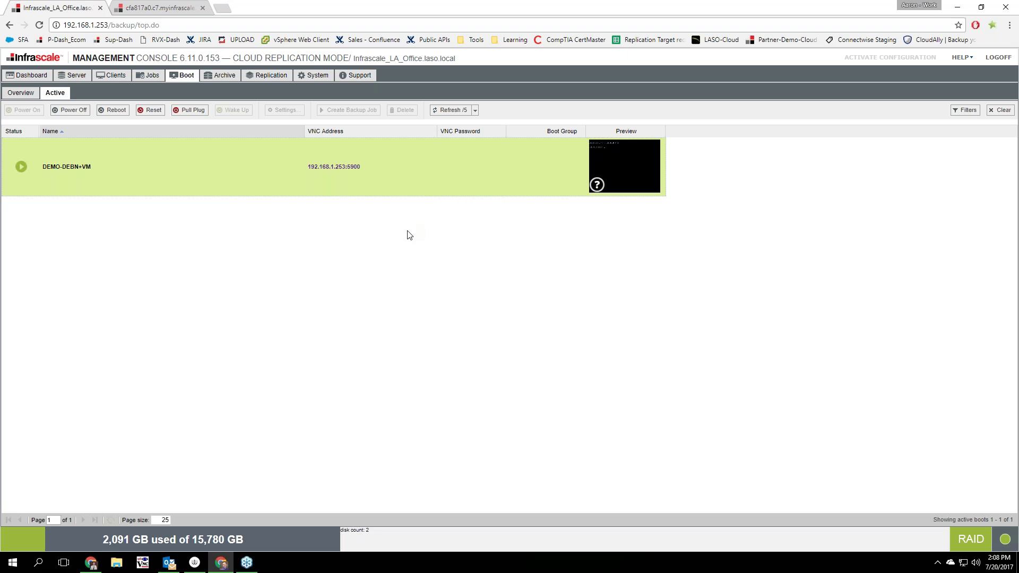
Review the support portal's release notes and its LiveBMR and bare-metal restore image downloads.
click(354, 75)
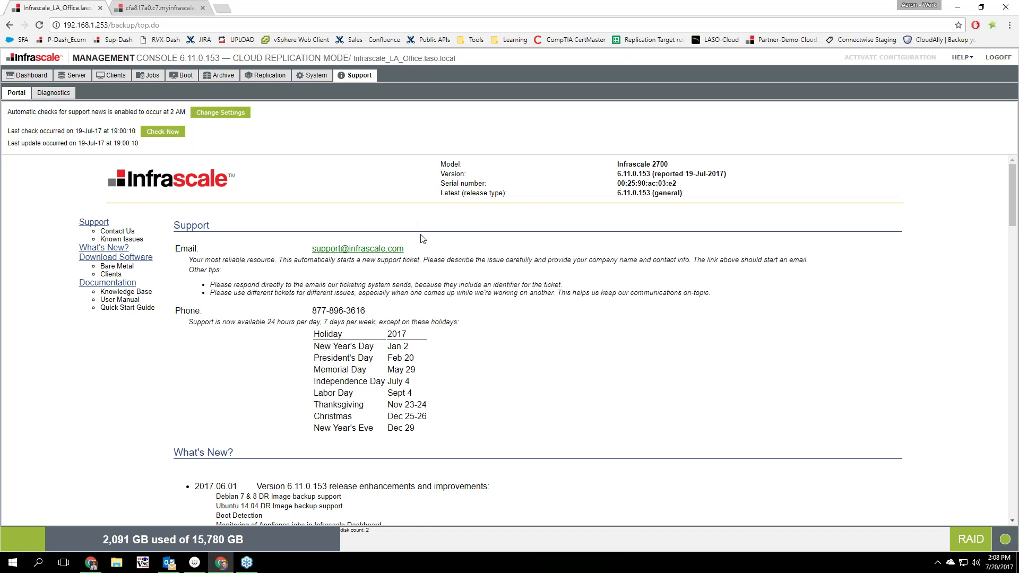
scroll(409, 234, down, 7)
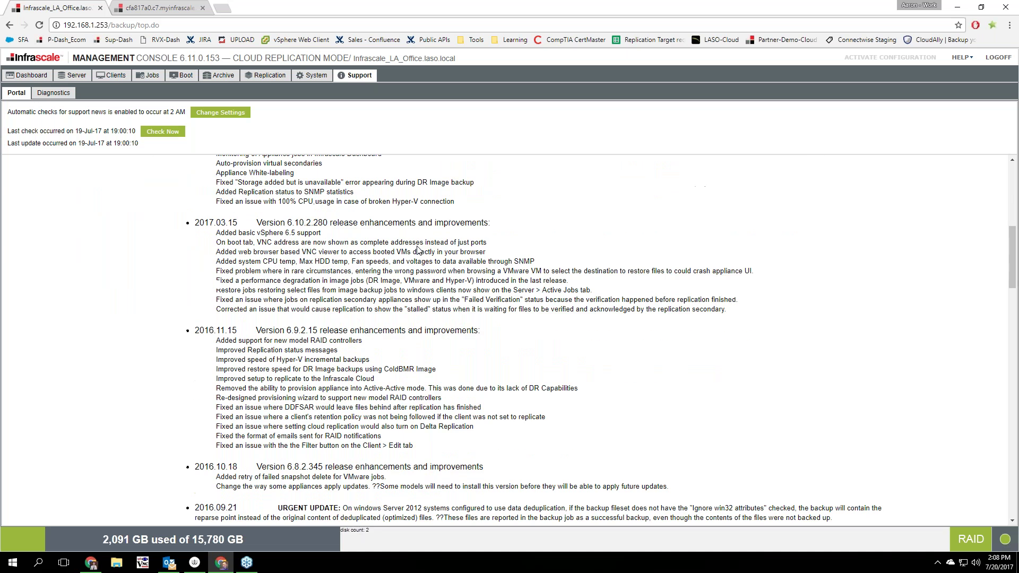
scroll(417, 250, down, 15)
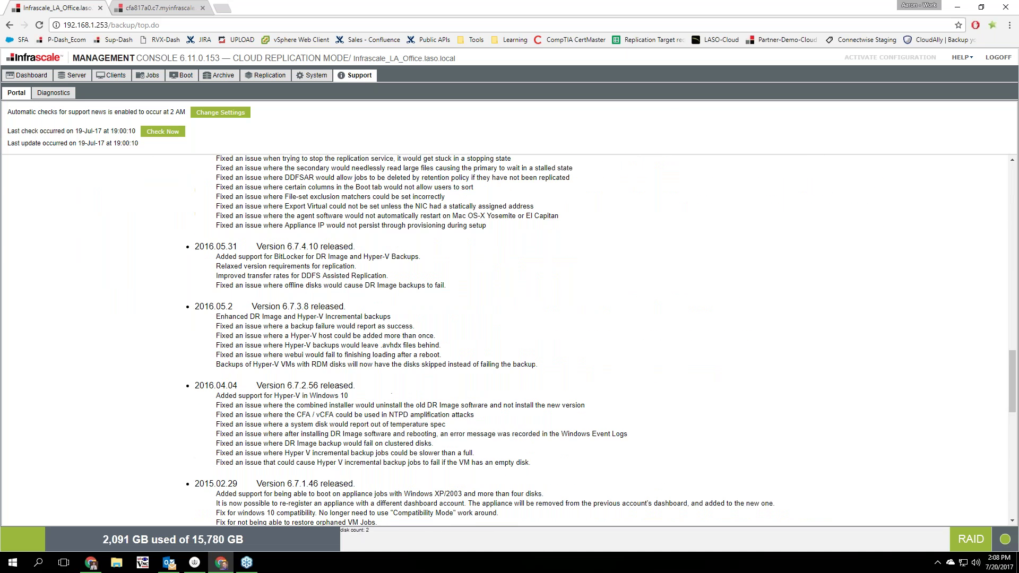
scroll(441, 363, down, 10)
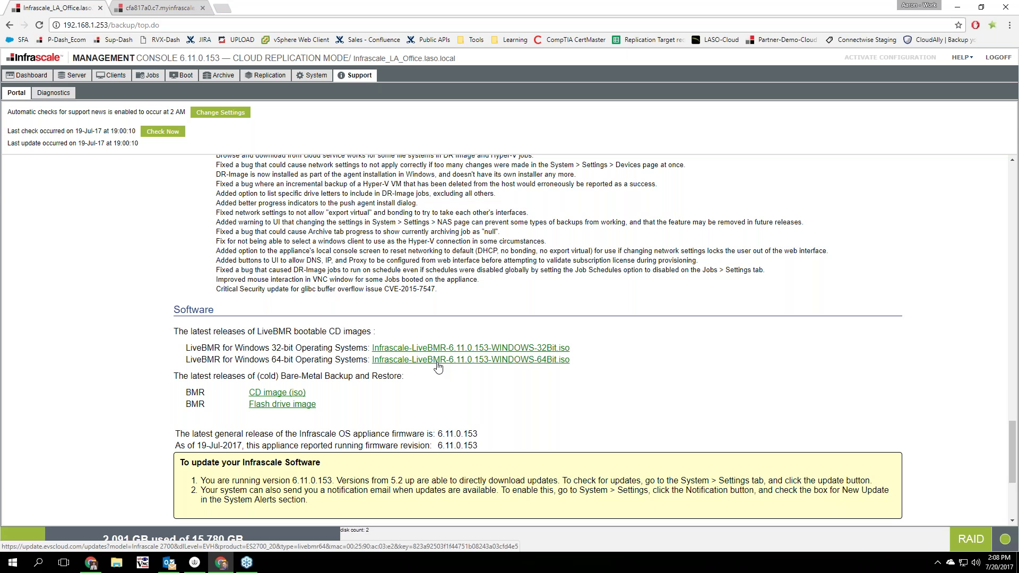
Pull the plug on the booted DEMO-DEBN+VM to hard stop it.
click(182, 75)
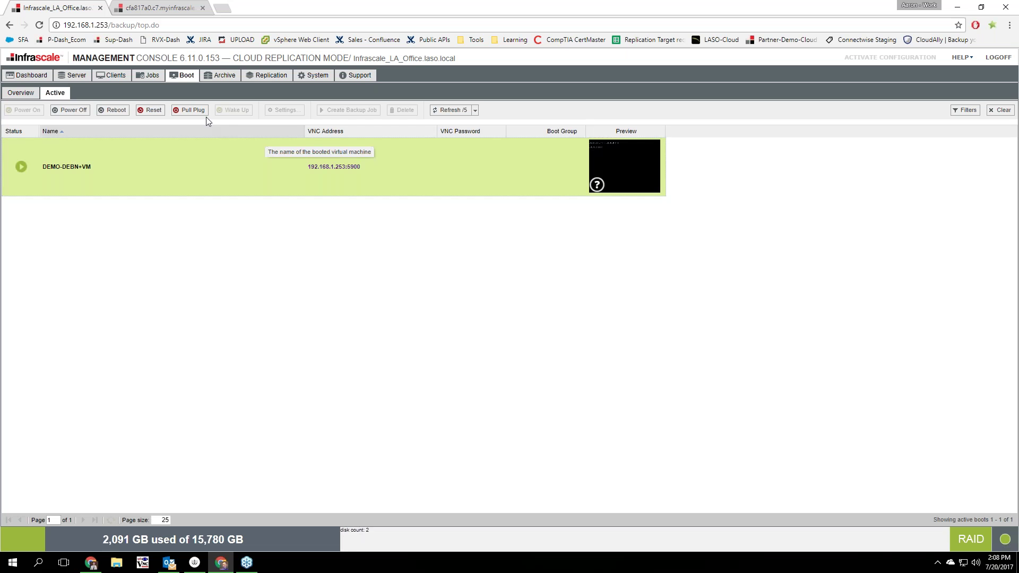
click(194, 110)
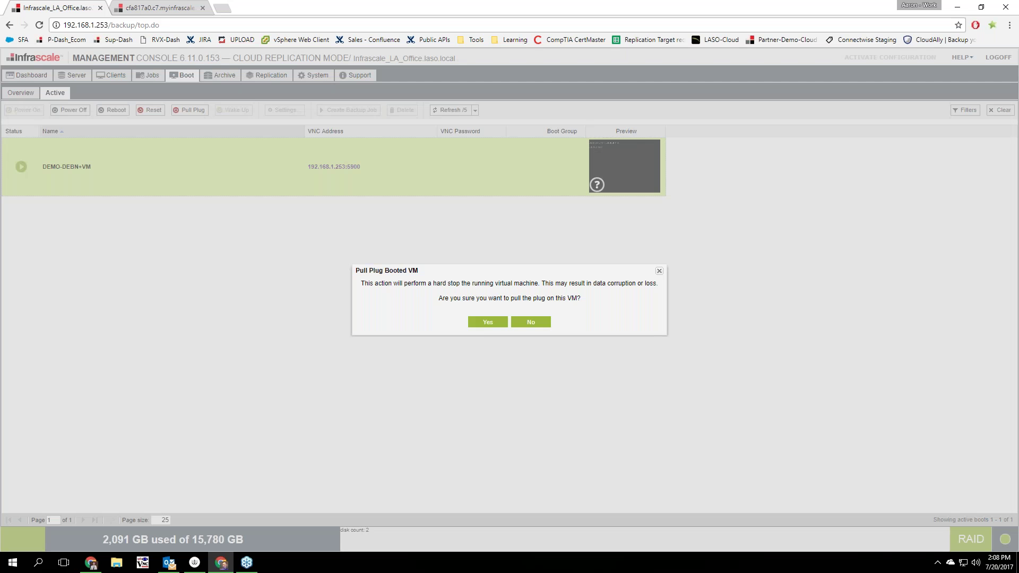
click(483, 322)
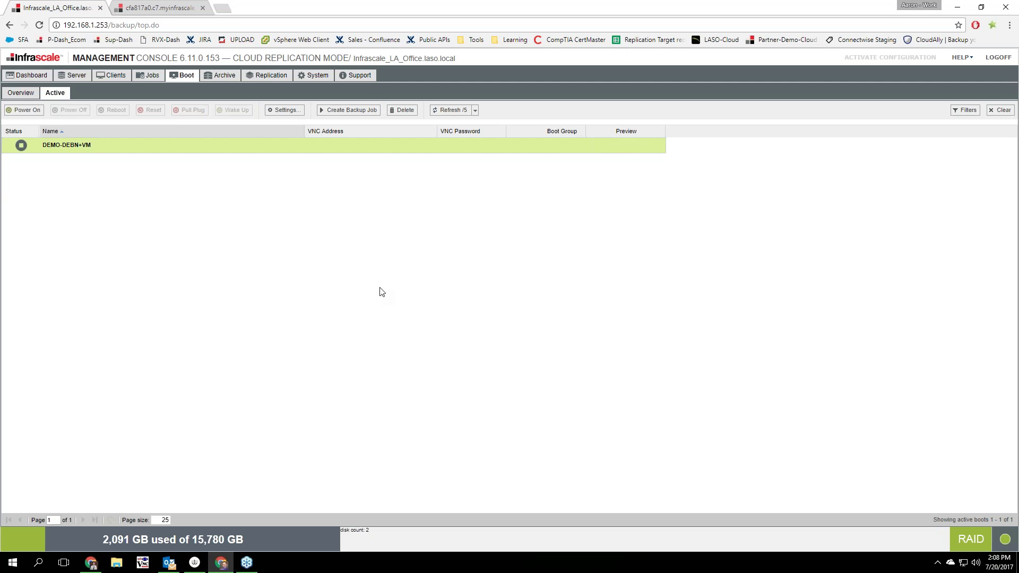
Create a backup job from the stopped DEMO-DEBN+VM boot.
click(349, 110)
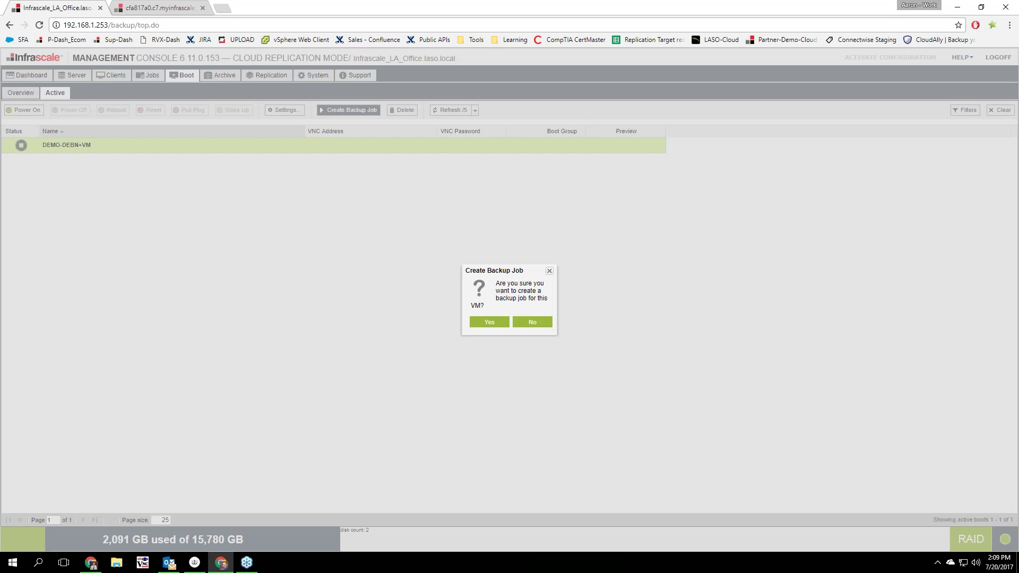
click(485, 321)
click(493, 319)
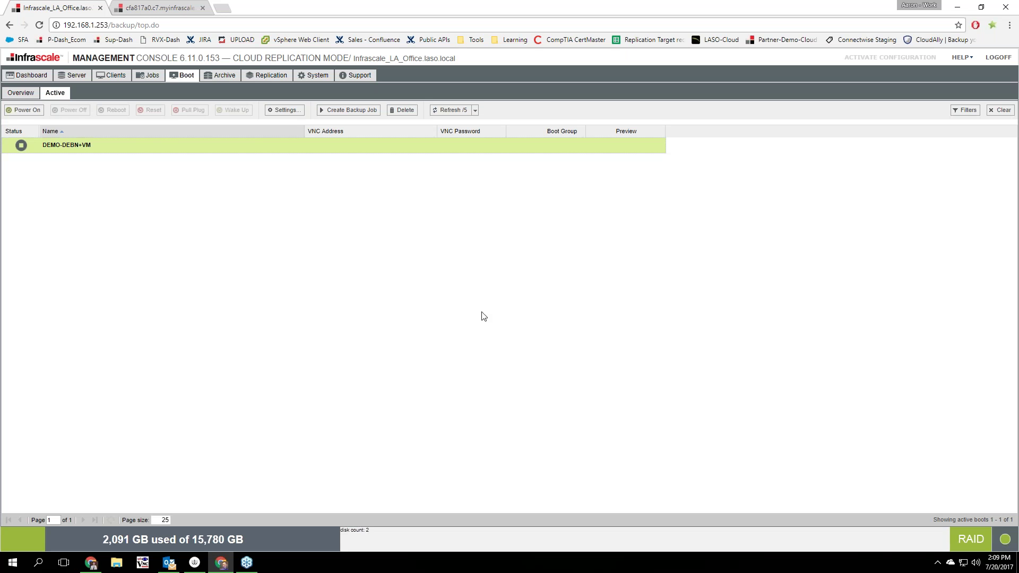
Check the newest DEMO-DEBN+VM job in the job history and the restore options available for it.
click(149, 75)
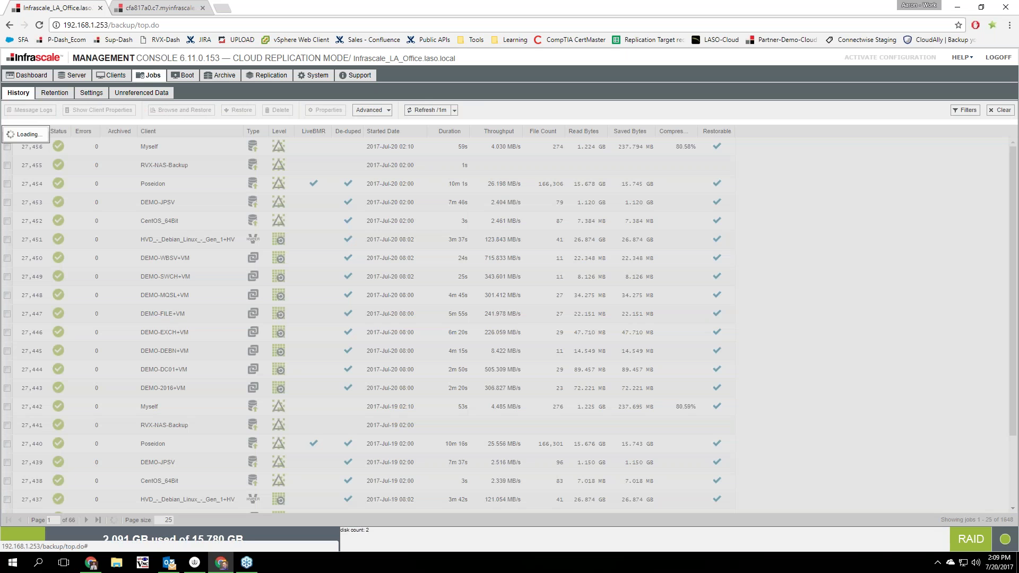
click(187, 149)
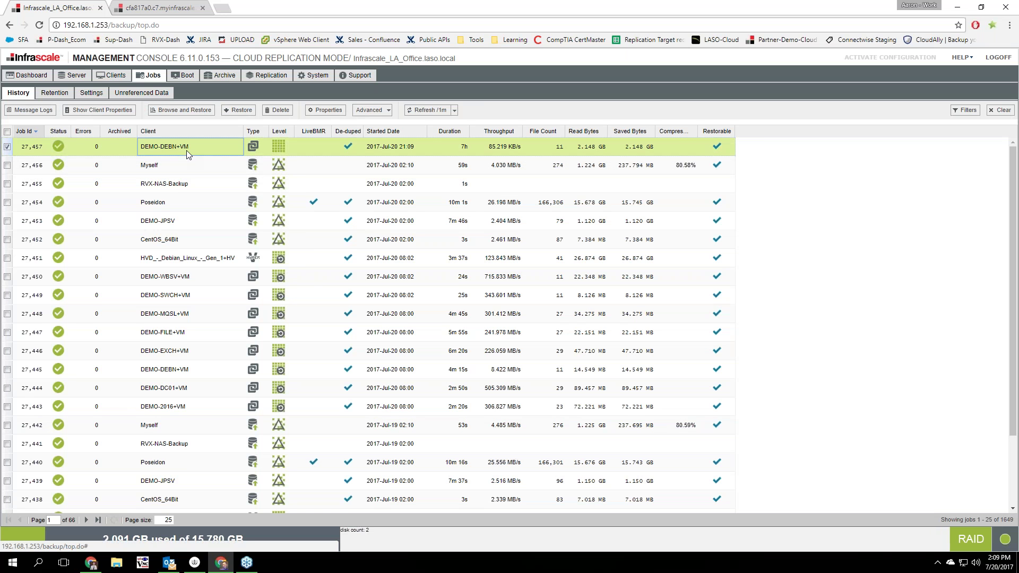
right_click(188, 152)
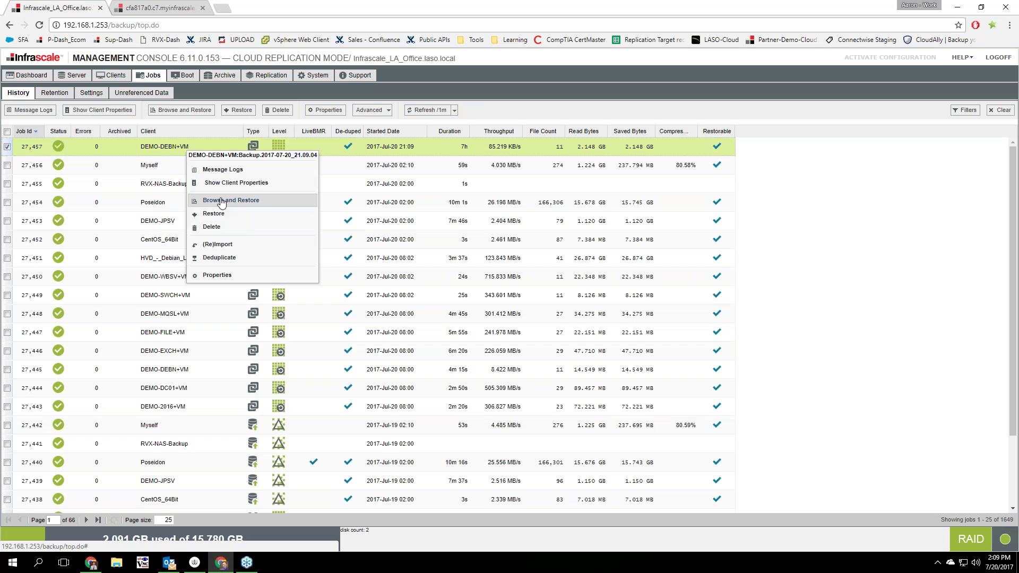
click(157, 151)
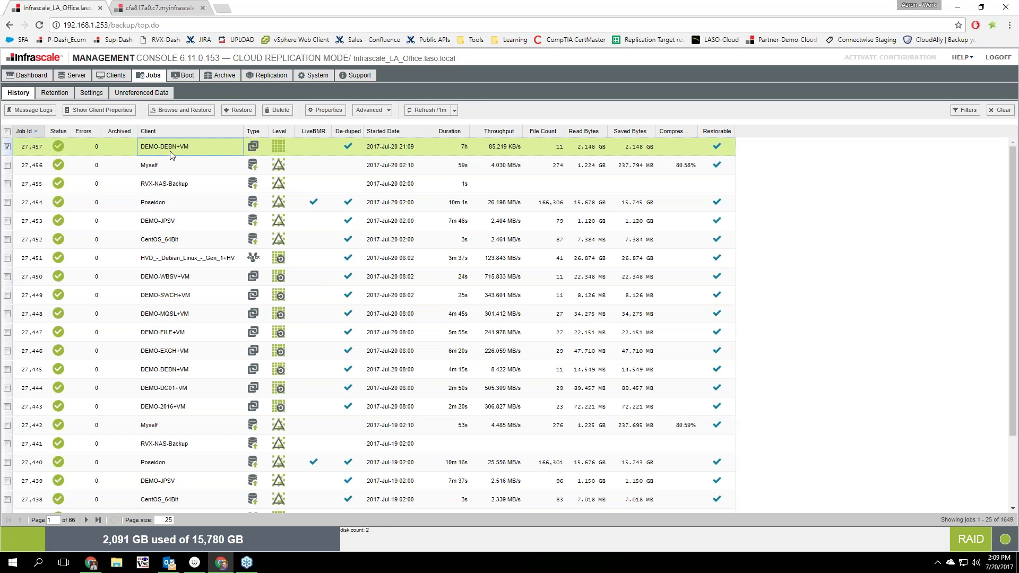
Delete the stopped DEMO-DEBN+VM from the active boots.
click(184, 79)
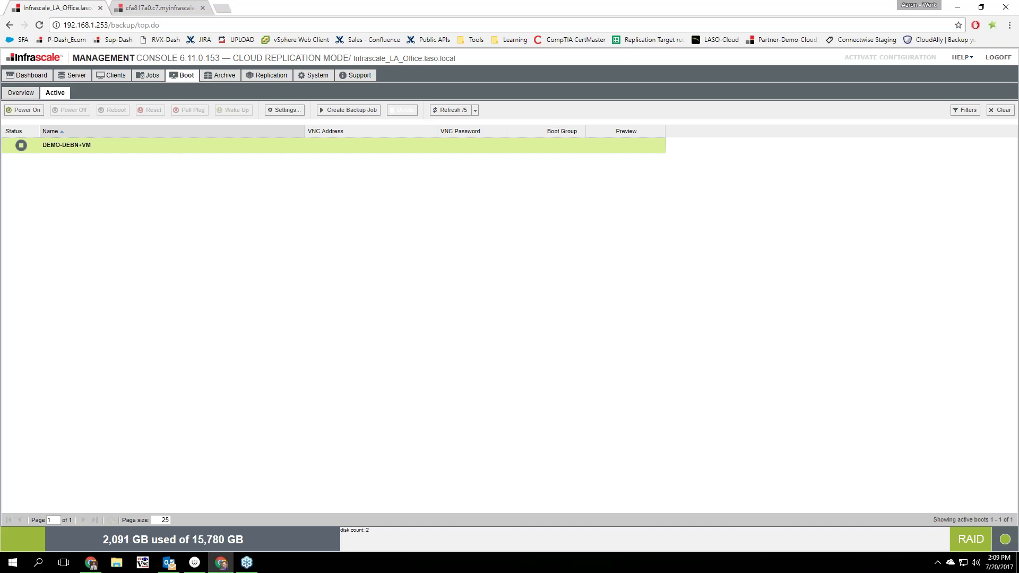
click(402, 110)
click(488, 325)
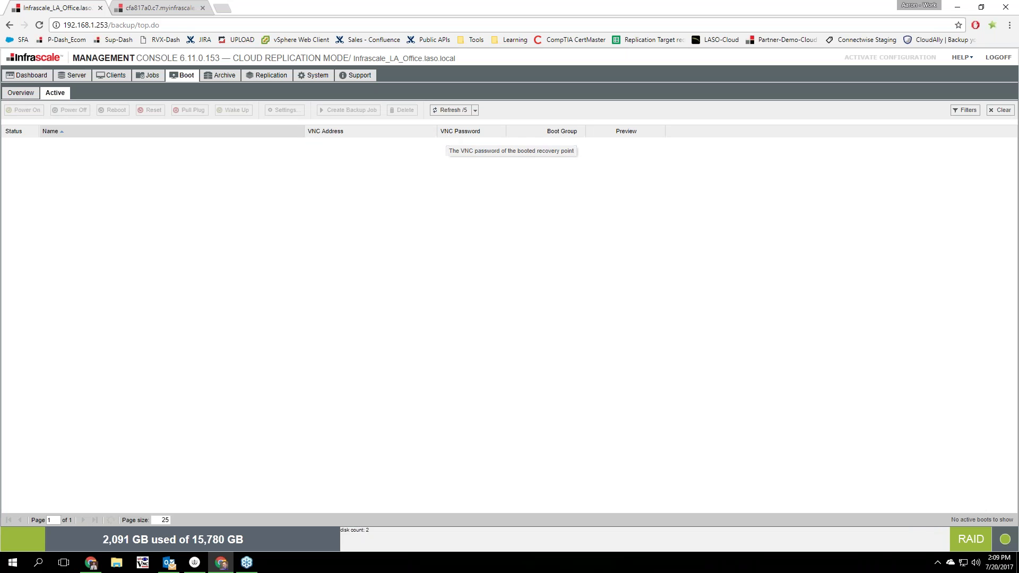
Review the replication status, replication mode and compression options, including the transfer statistics.
click(291, 79)
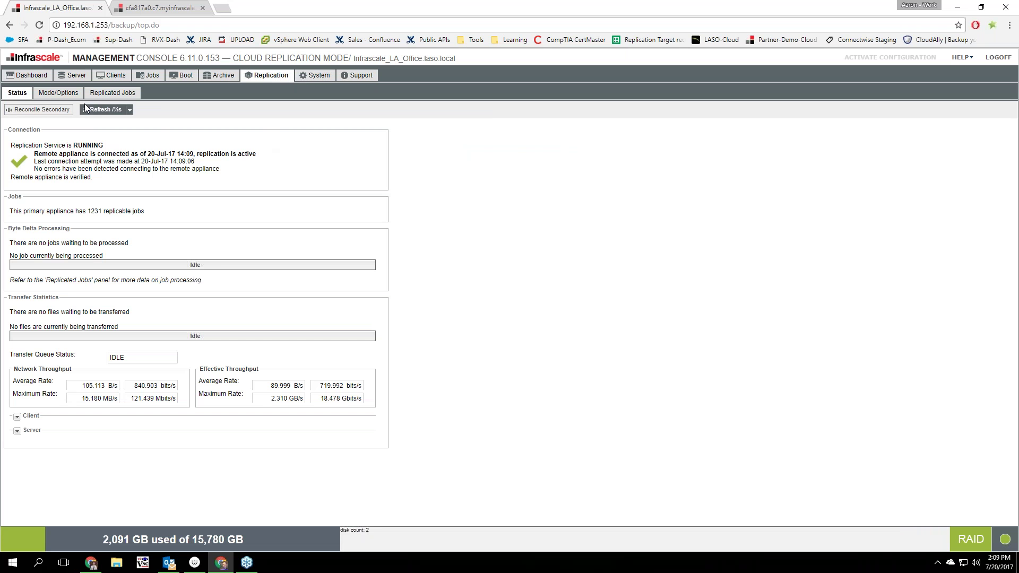
click(46, 94)
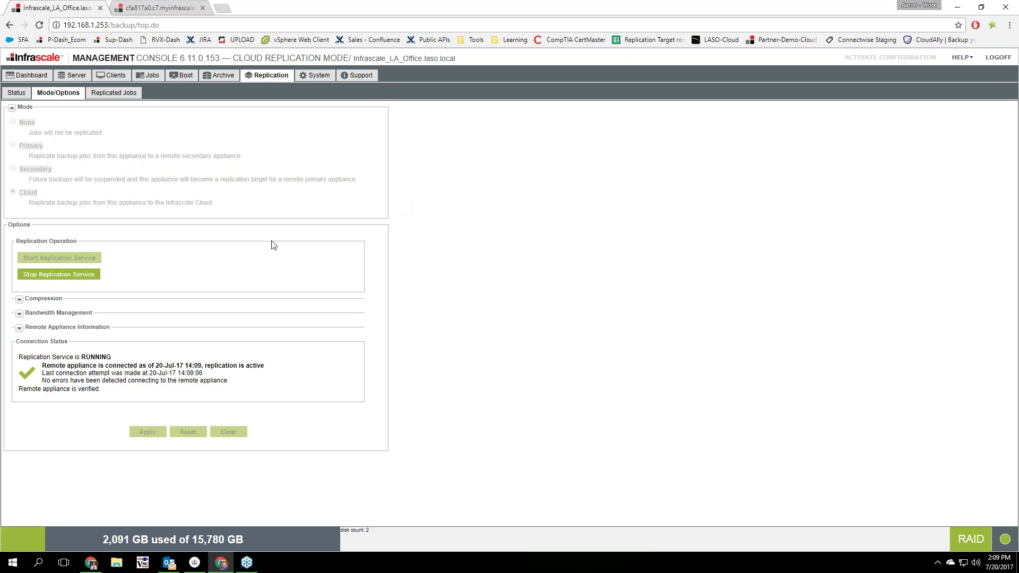
click(19, 301)
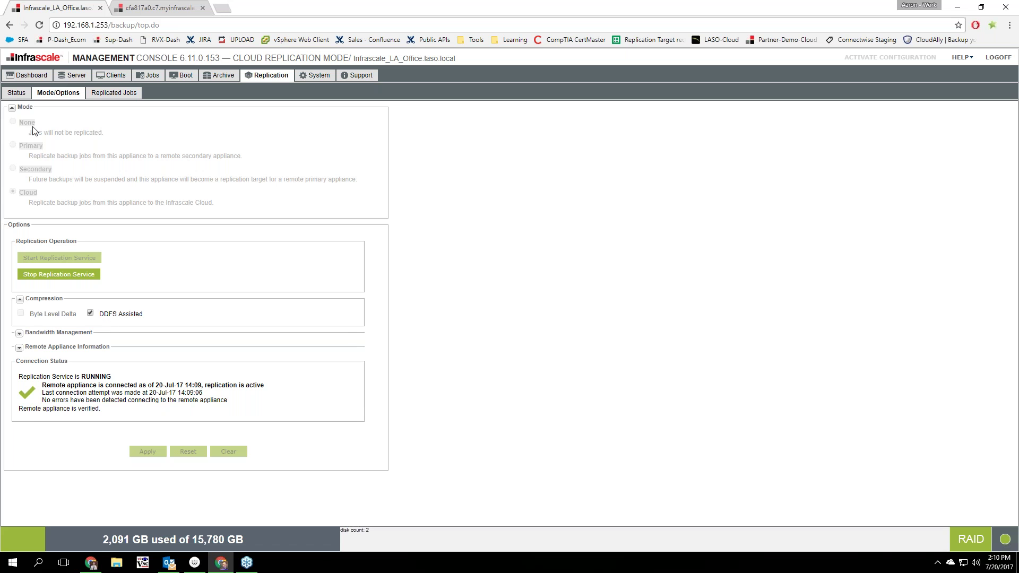
click(17, 92)
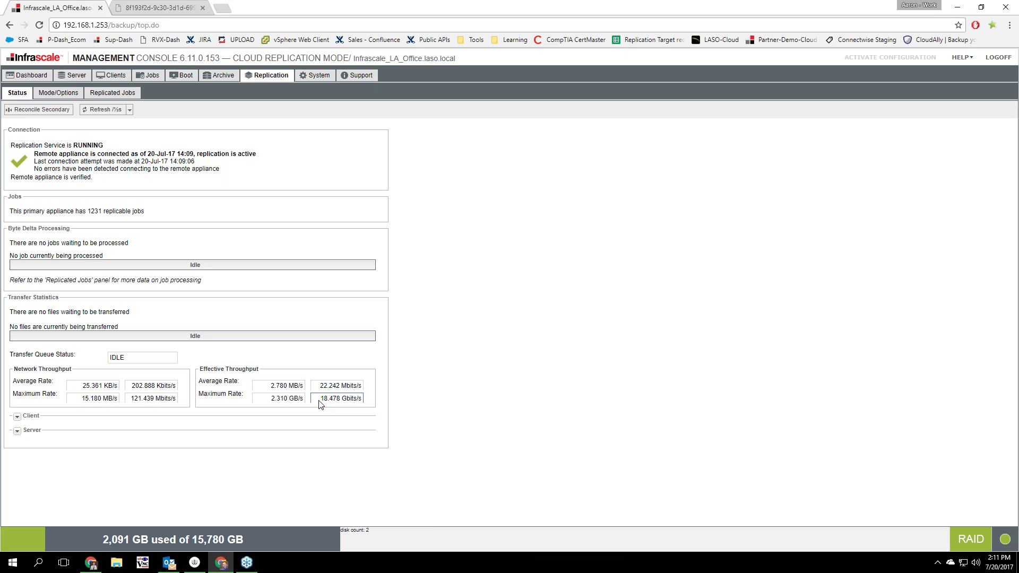
Examine the replication Bandwidth Management options, including the rate limit, limiting window and weekend setting.
click(61, 94)
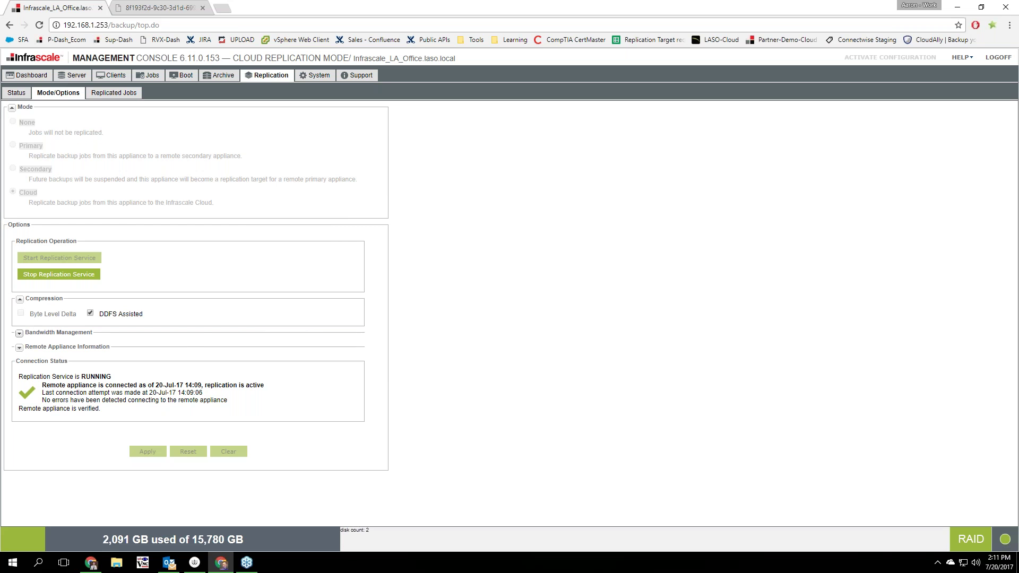
click(20, 334)
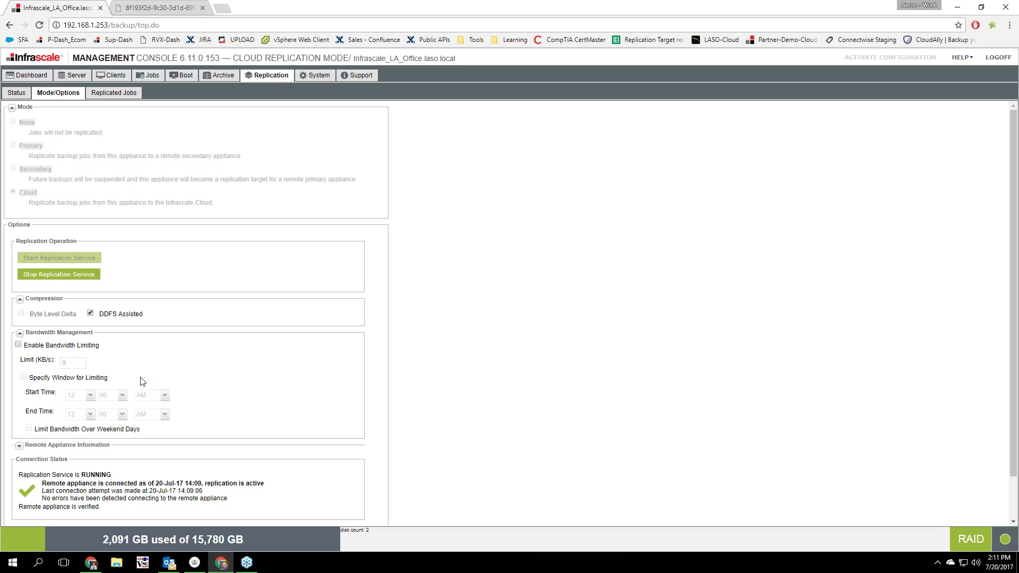
scroll(123, 402, down, 1)
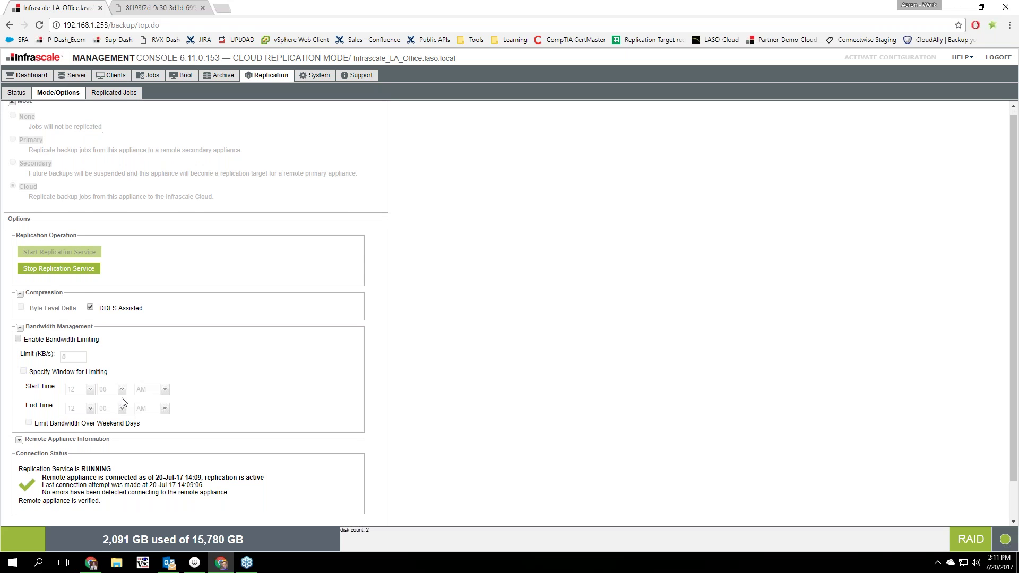
scroll(128, 409, down, 1)
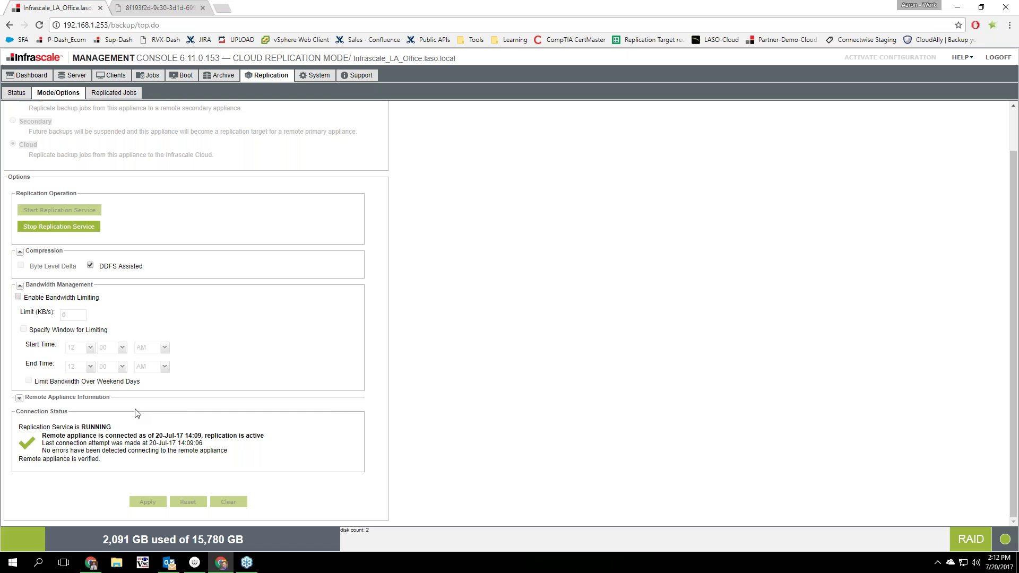
scroll(226, 353, up, 1)
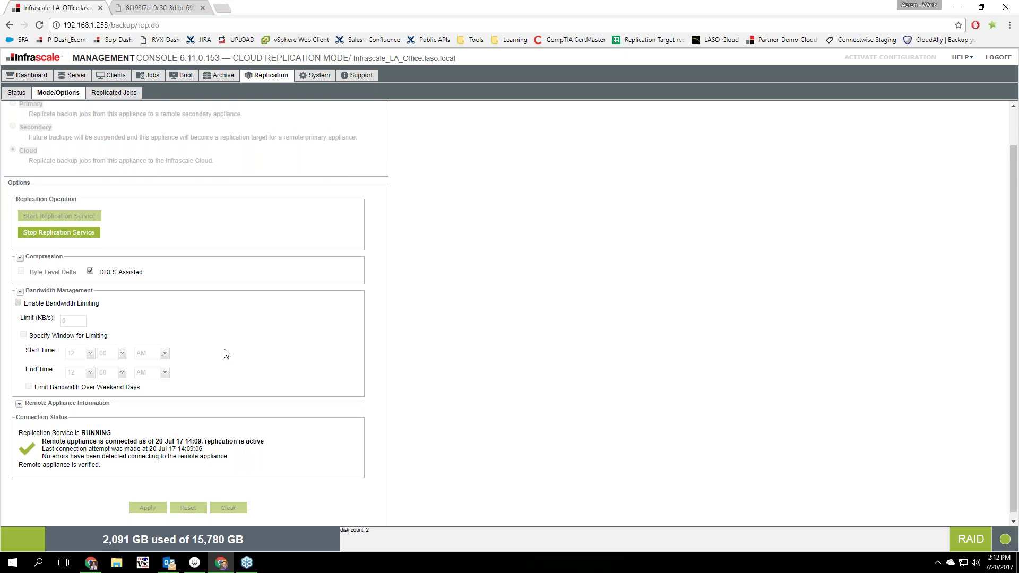
scroll(226, 353, up, 1)
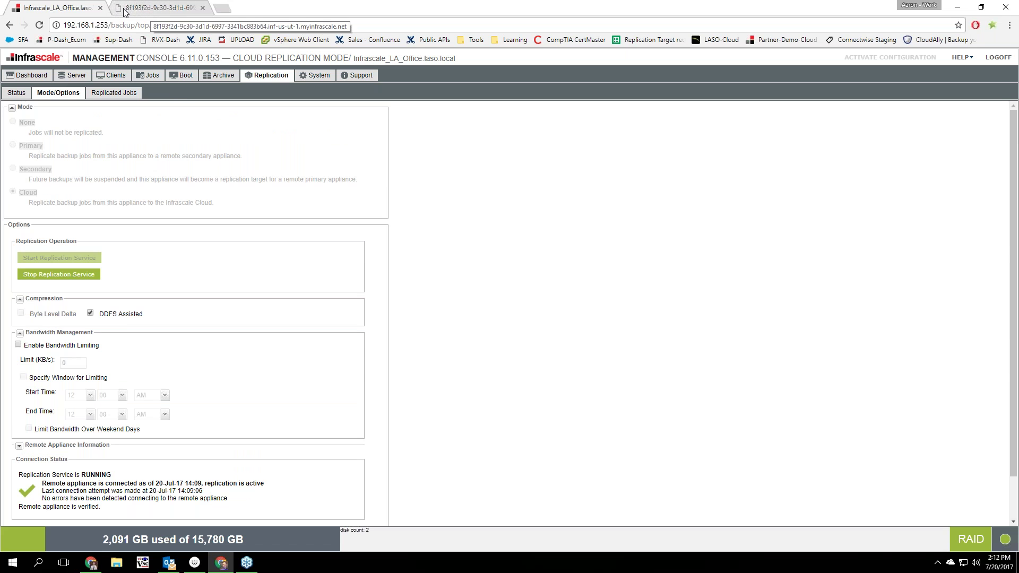
Open dashboard.infrascale.com in a new browser tab and go to its Appliances page.
click(202, 8)
key(ctrl+t)
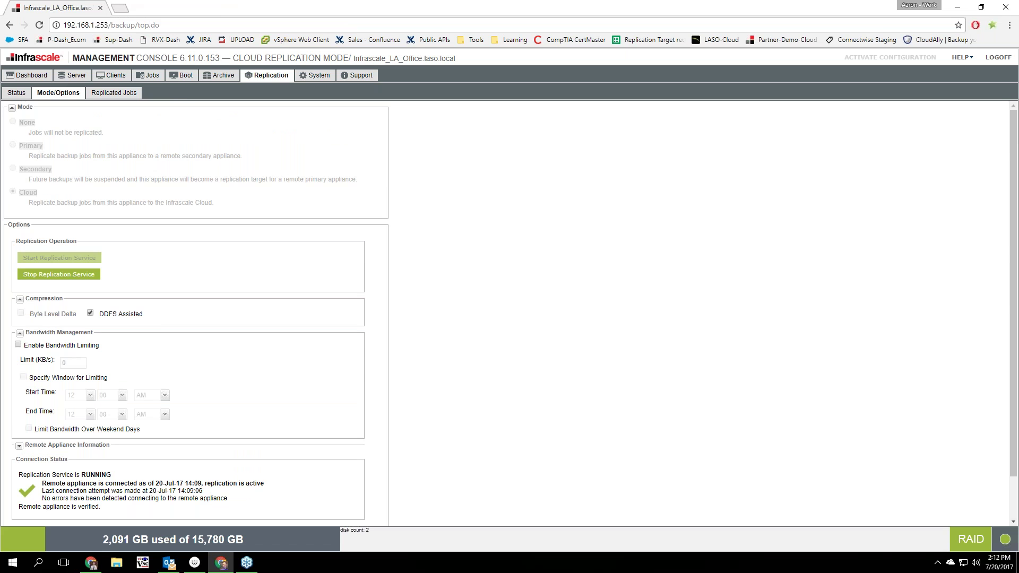
text(da)
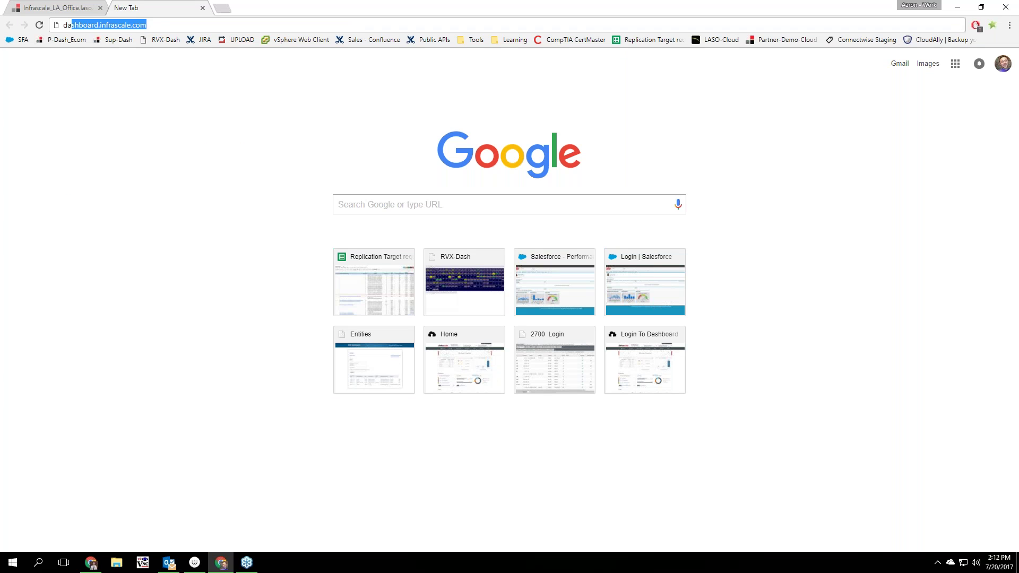
key(Return)
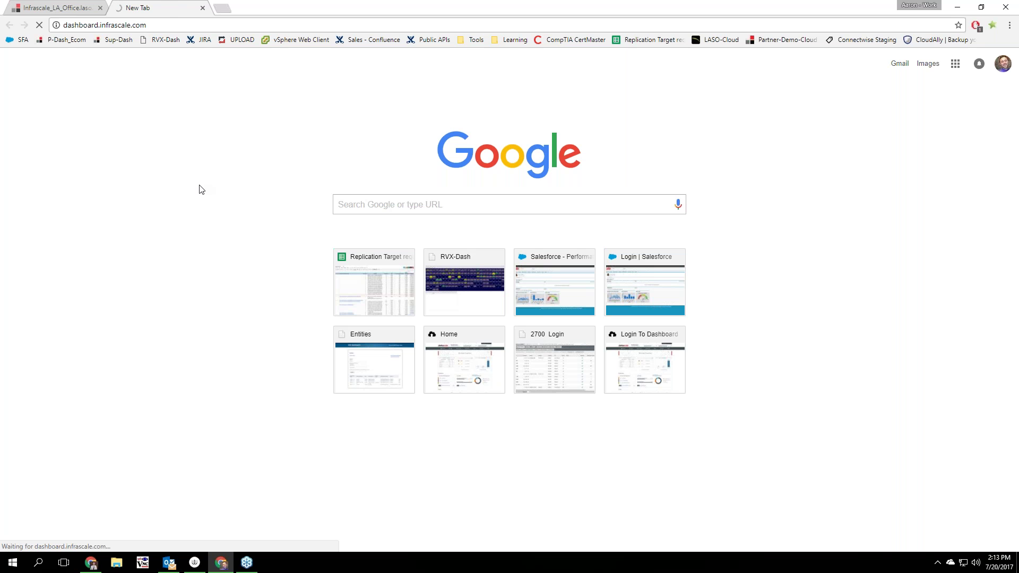
click(362, 104)
click(288, 228)
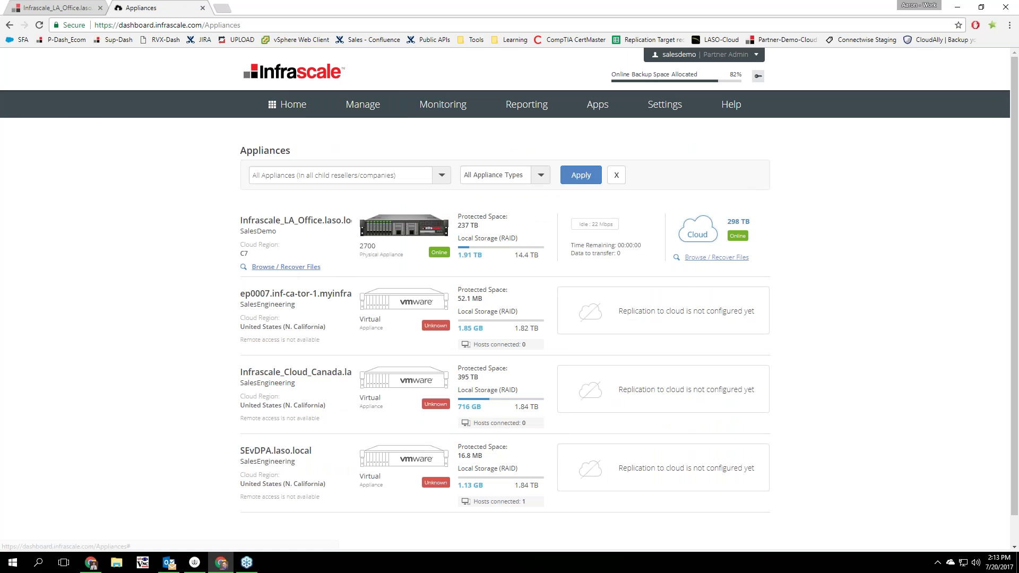
Check the company choices in the appliance filter and open the cloud-side console of Infrascale_LA_Office.
click(441, 175)
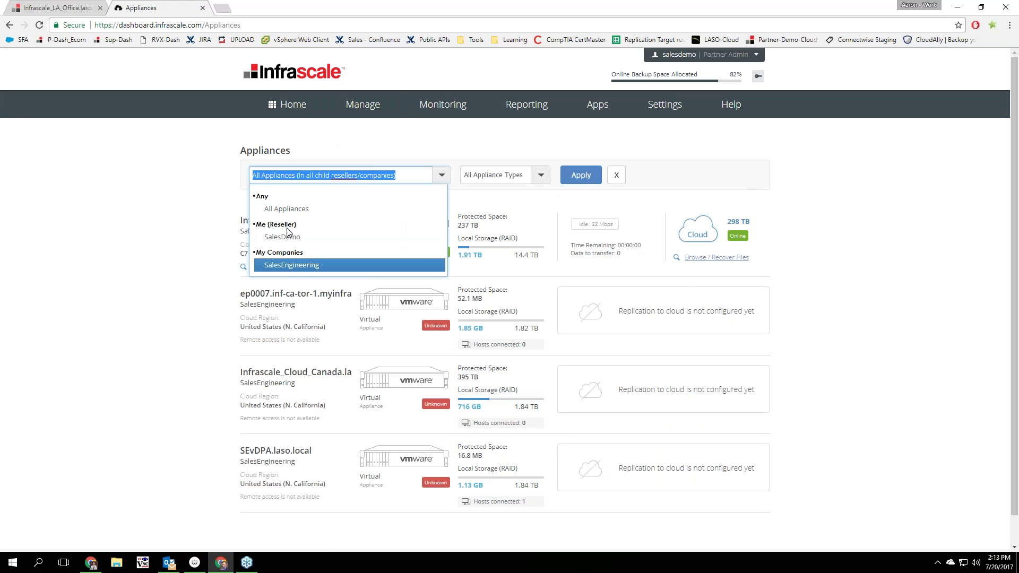
click(175, 262)
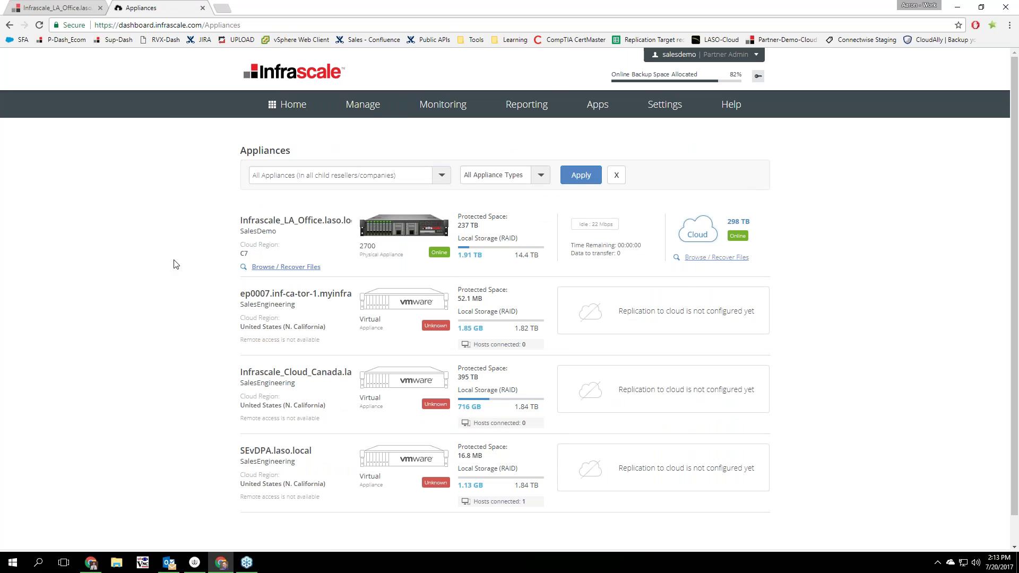
click(693, 260)
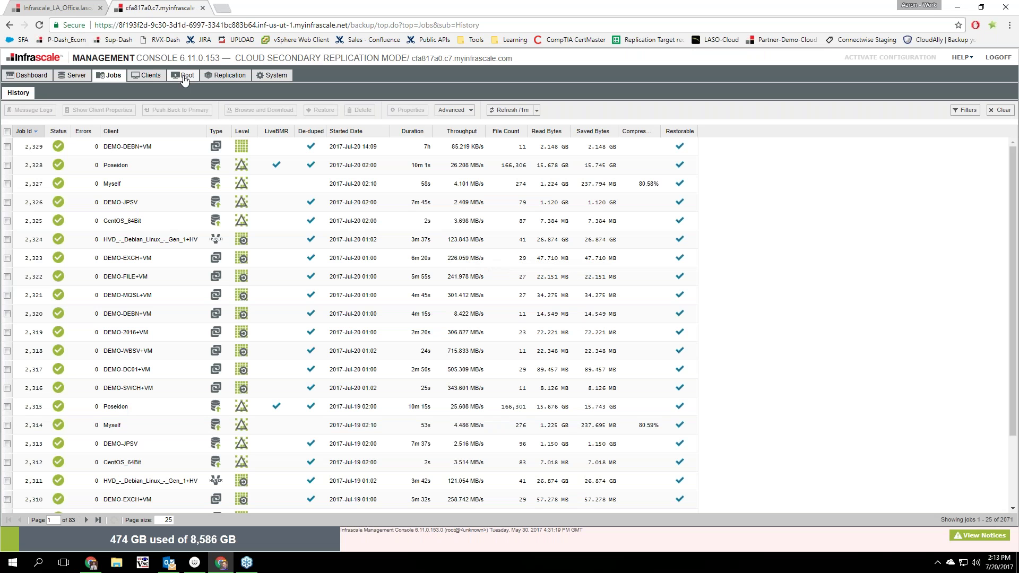
Check the boot options for DEMO-DEBN+VM in the cloud console and open the boot orchestration plan.
click(183, 75)
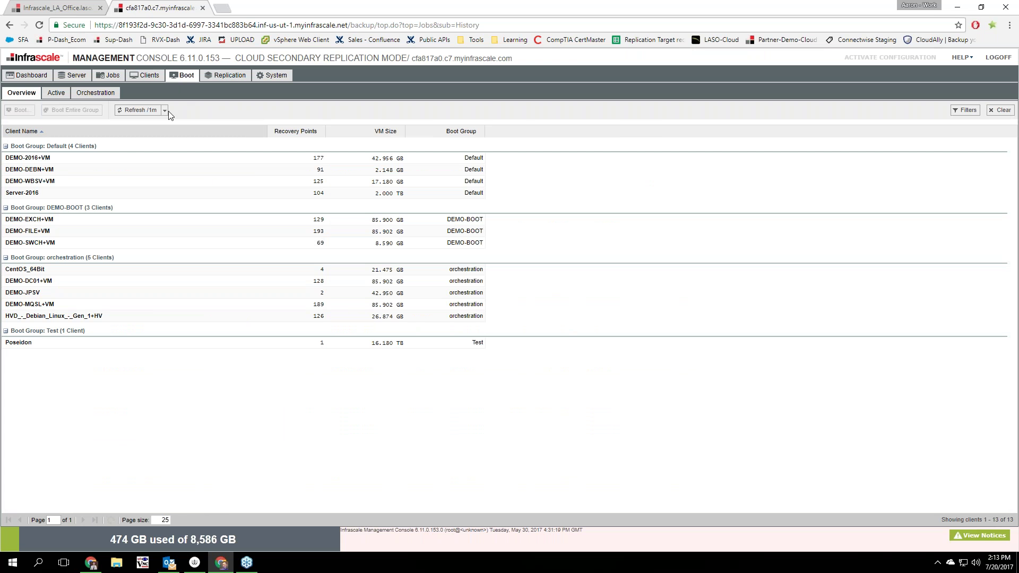
right_click(75, 171)
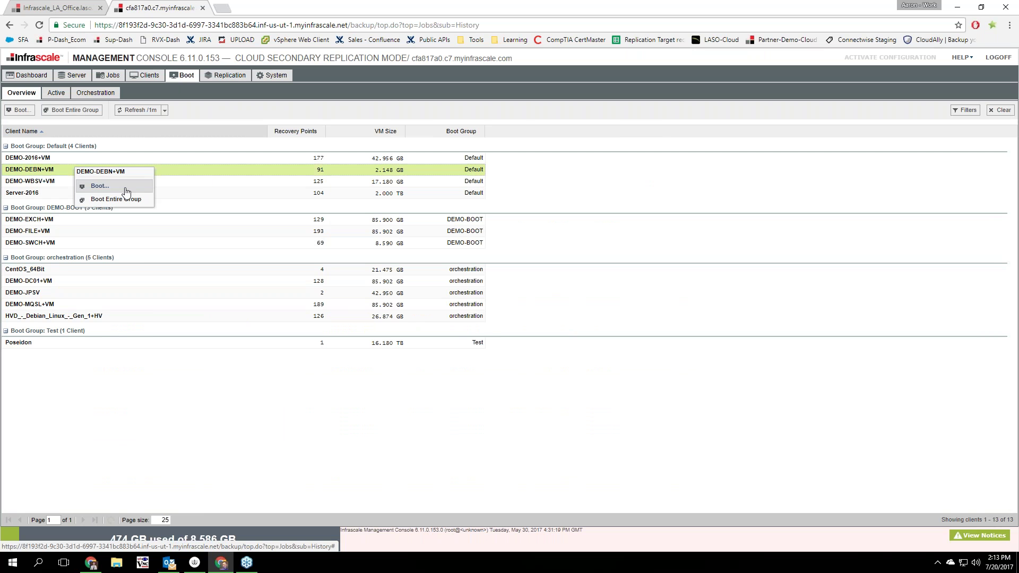
click(95, 92)
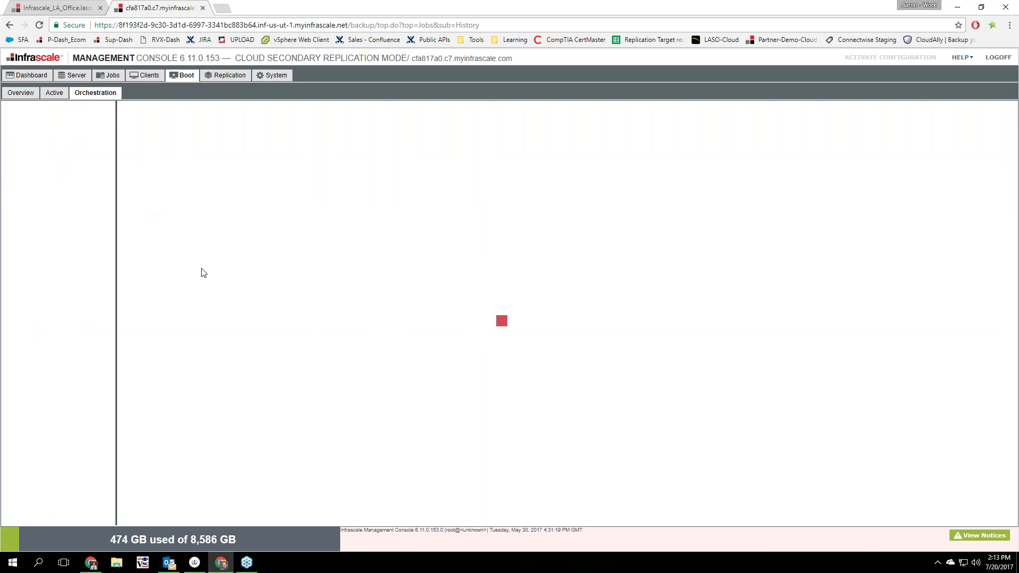
Add DEMO-2016+VM below DEMO-DC01+VM in the orchestration plan and remove it again.
drag(58, 209, 240, 194)
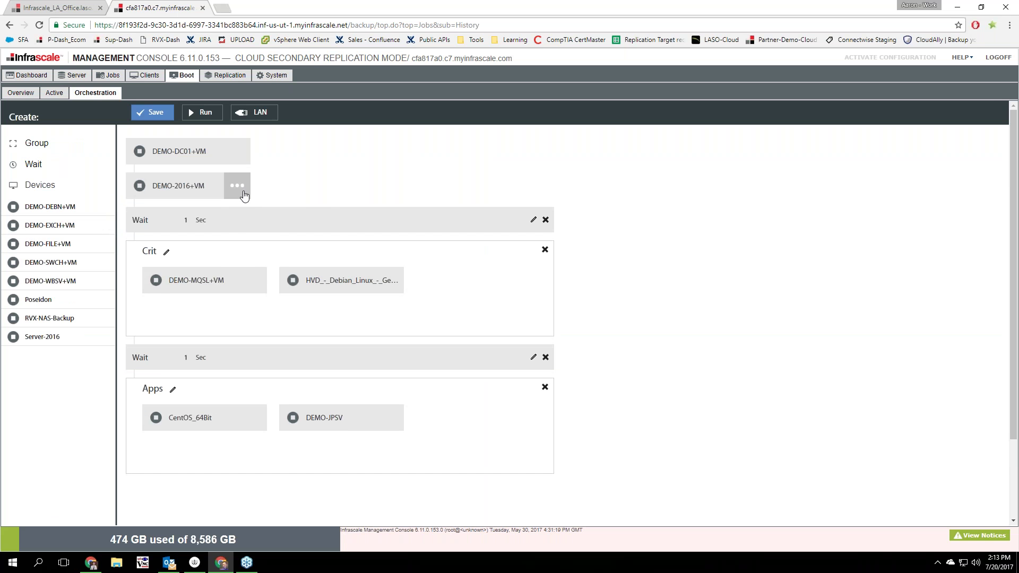
click(240, 187)
click(276, 285)
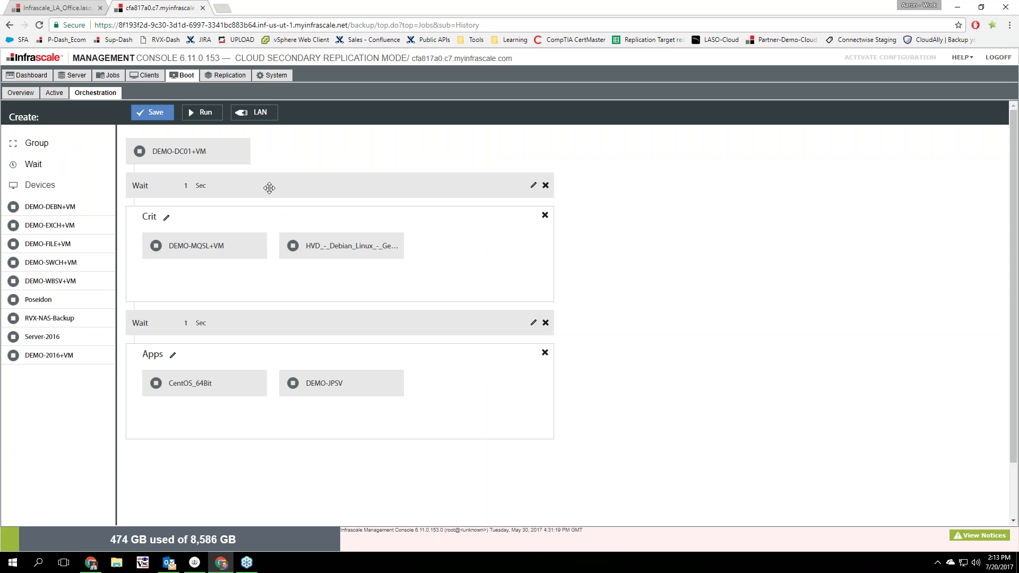
Examine the orchestration plan's boot sequence and its DR LAN settings, including outbound access, gateway and DHCP range.
mouse_move(232, 257)
mouse_move(154, 383)
mouse_move(183, 153)
click(265, 115)
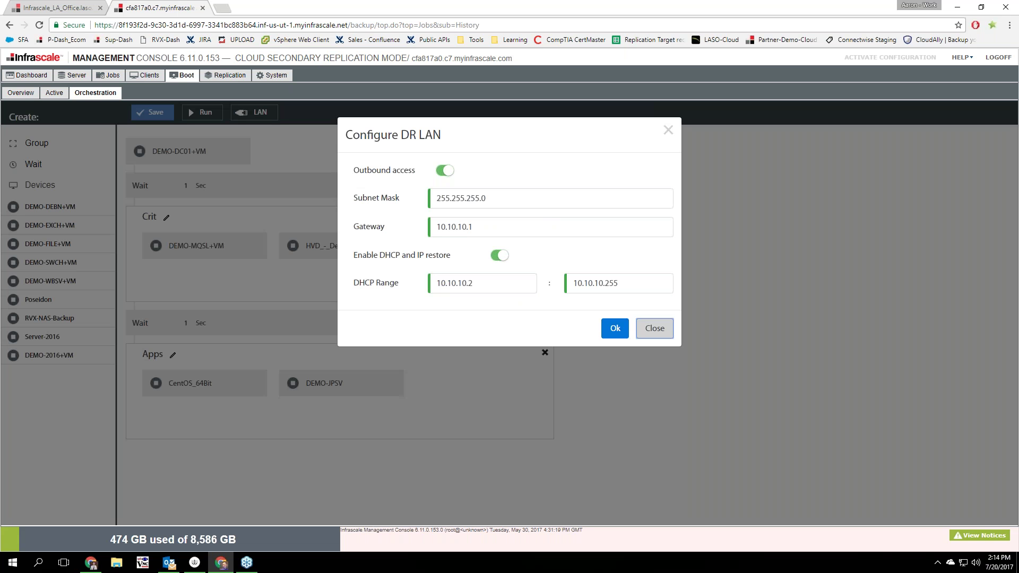
click(654, 329)
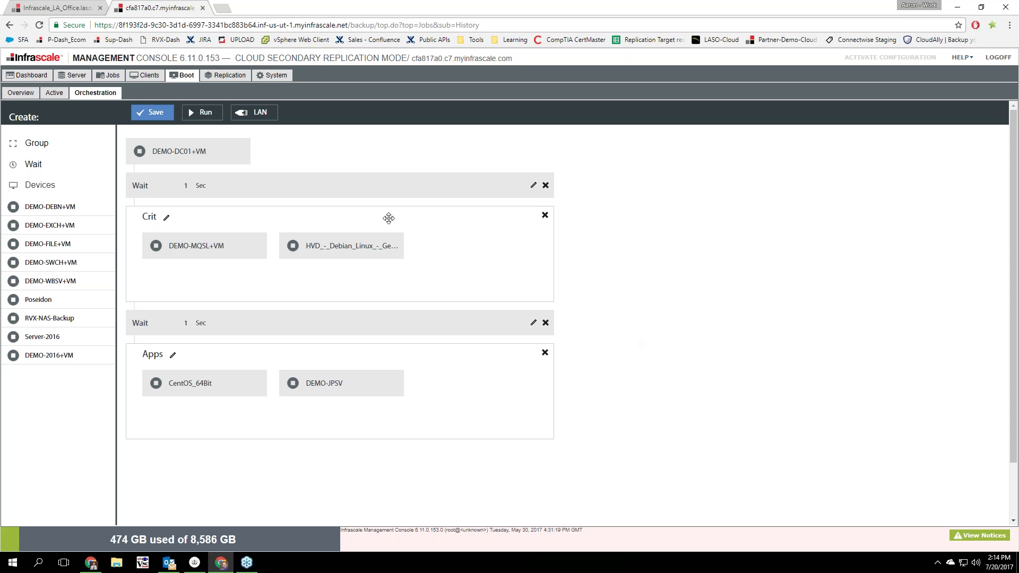
Run the orchestration plan and set the active boots list to refresh every 5 seconds.
click(201, 114)
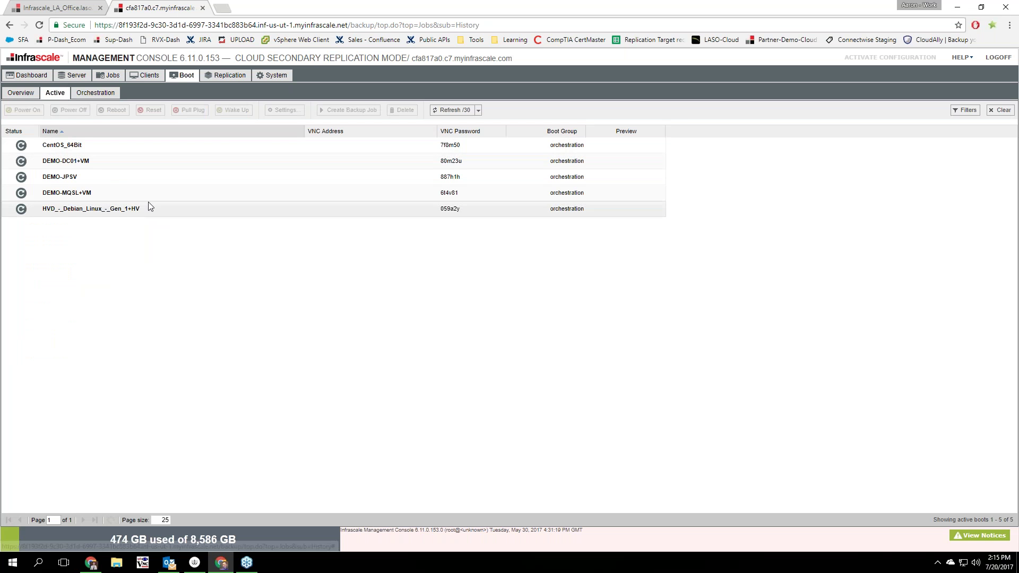
click(478, 109)
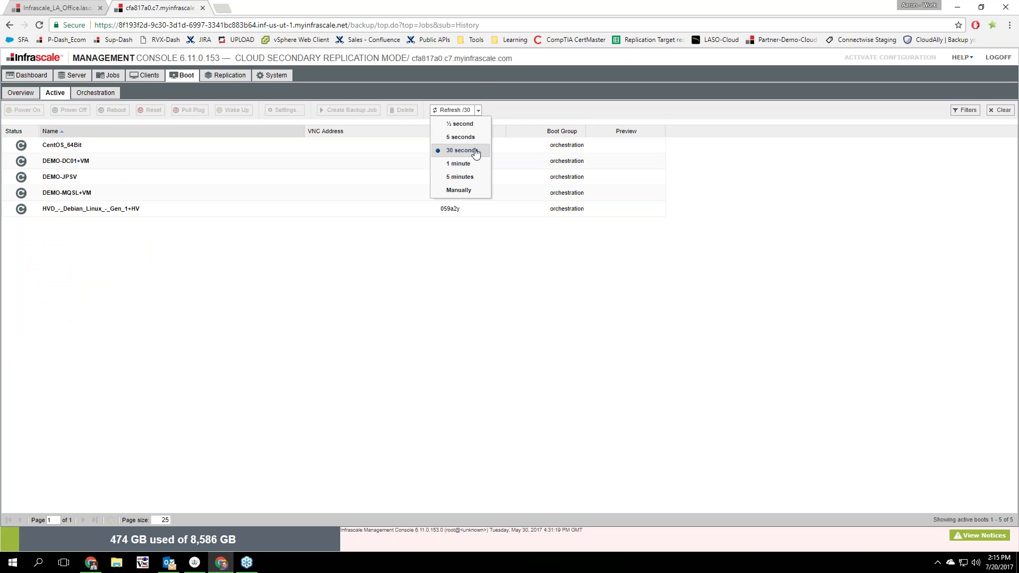
click(461, 137)
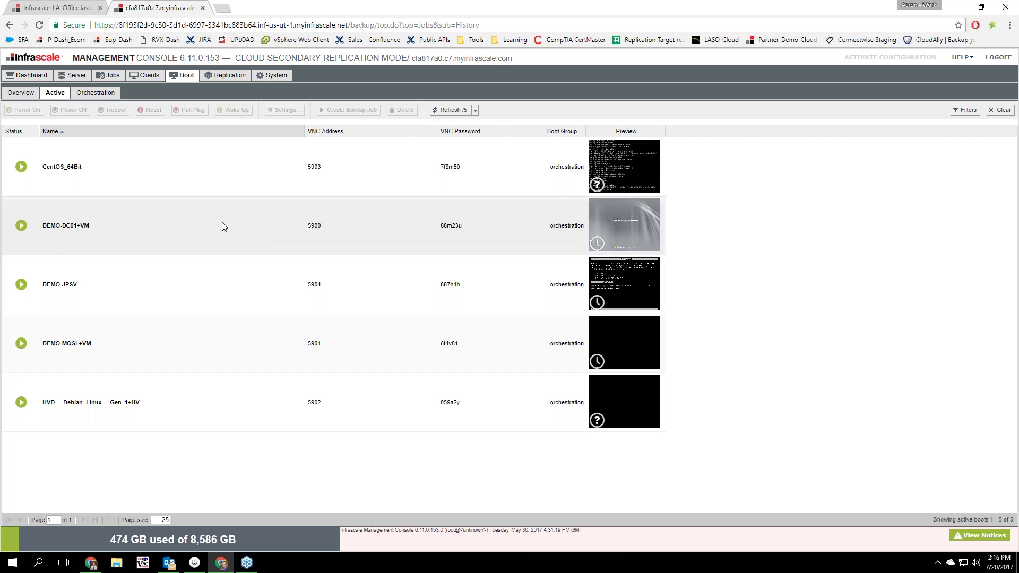
Check the actions available for the booted DEMO-DC01+VM and for the newest DEMO-DEBN+VM job in the cloud job history.
click(222, 226)
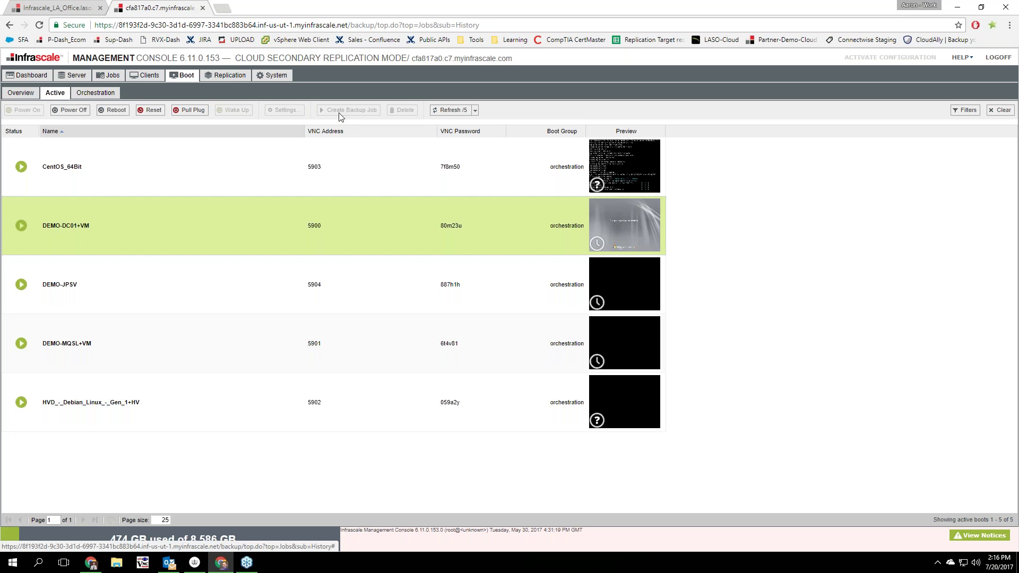
click(148, 77)
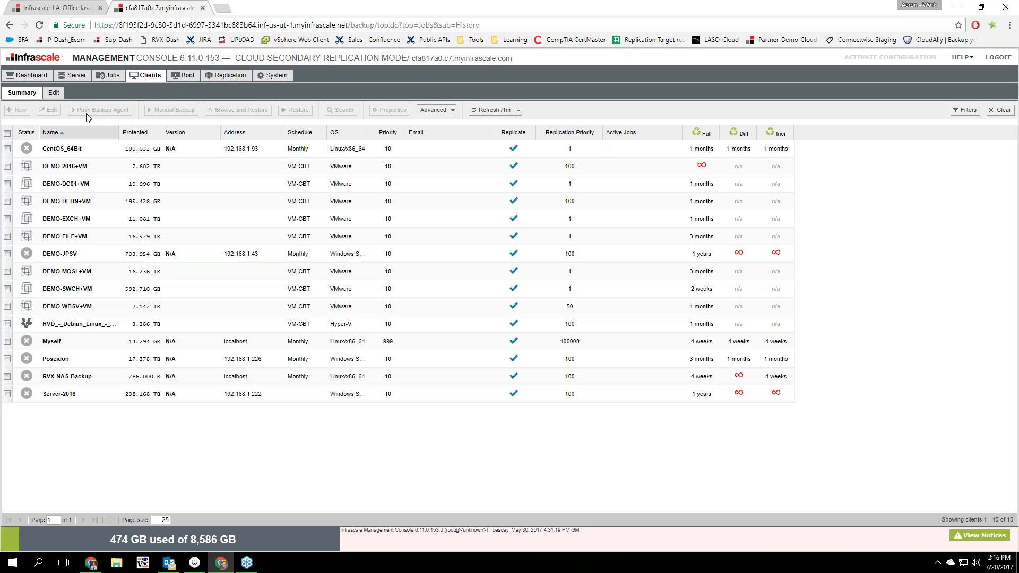
click(110, 75)
right_click(136, 150)
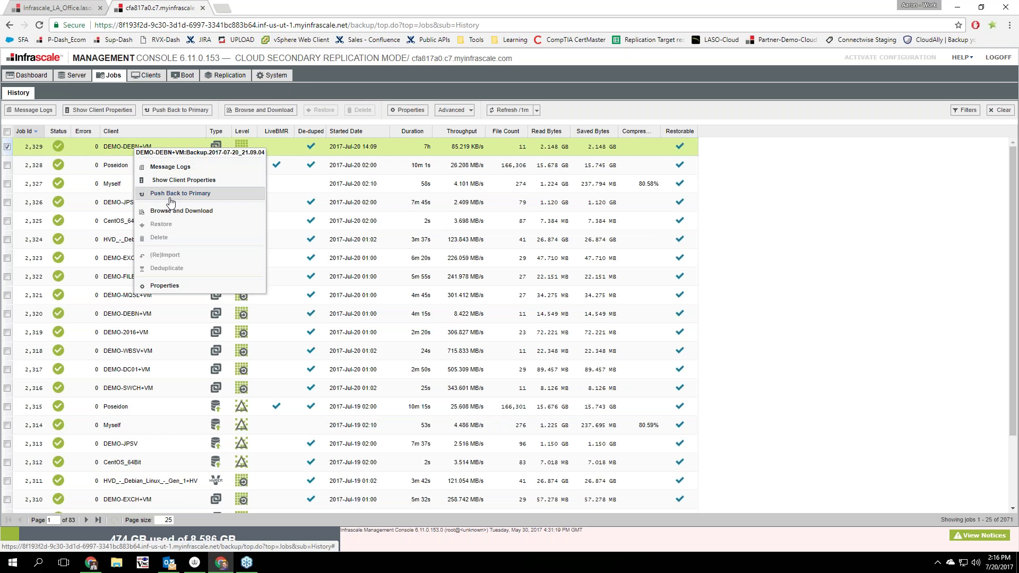
click(118, 152)
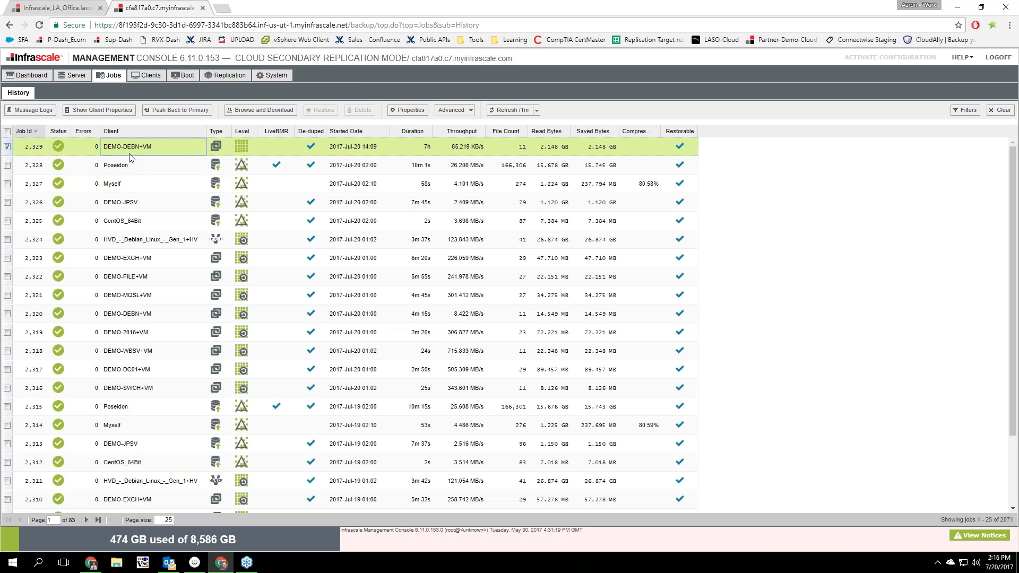
click(238, 152)
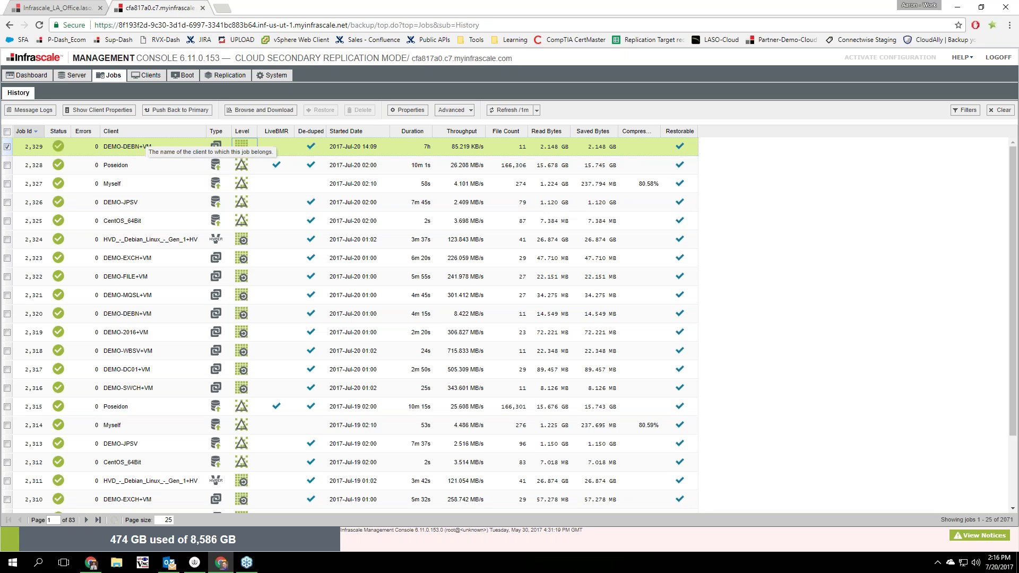
Review the cloud console's replication status and dashboard statistics, and return to the local appliance console.
click(227, 75)
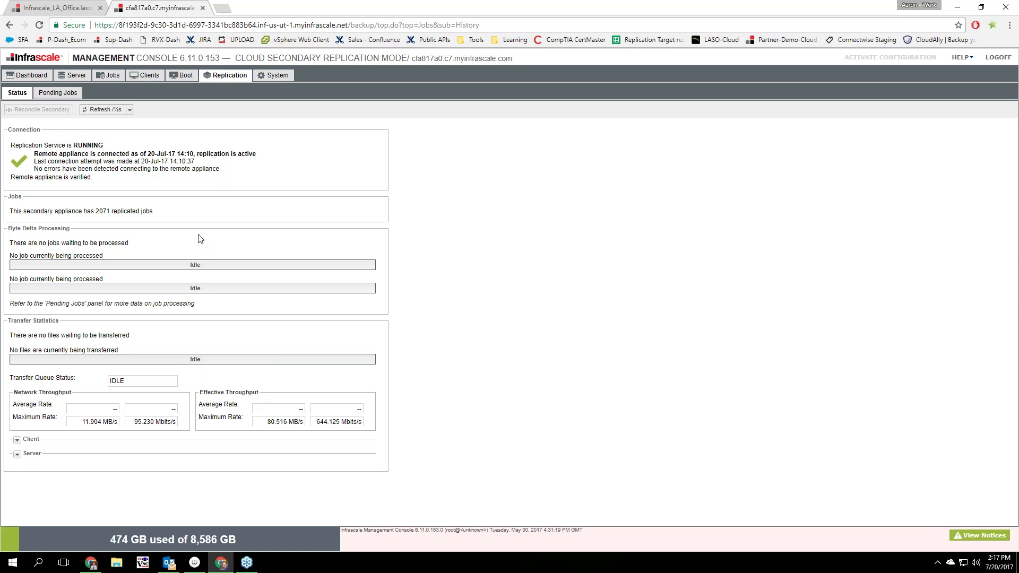
click(46, 77)
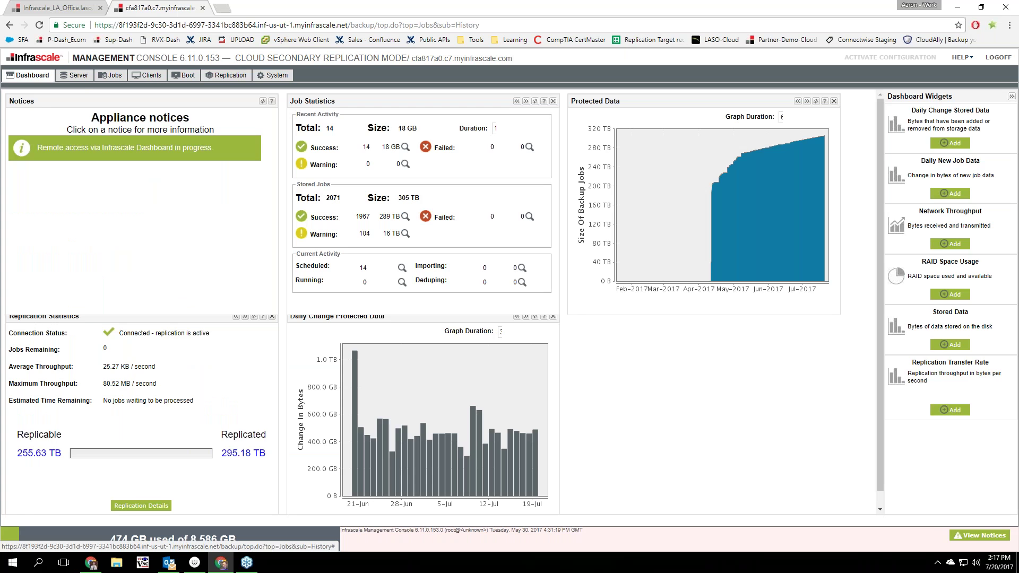
click(74, 7)
Review the local appliance's system status and its monitoring settings for system alerts, SNMP and email.
click(318, 75)
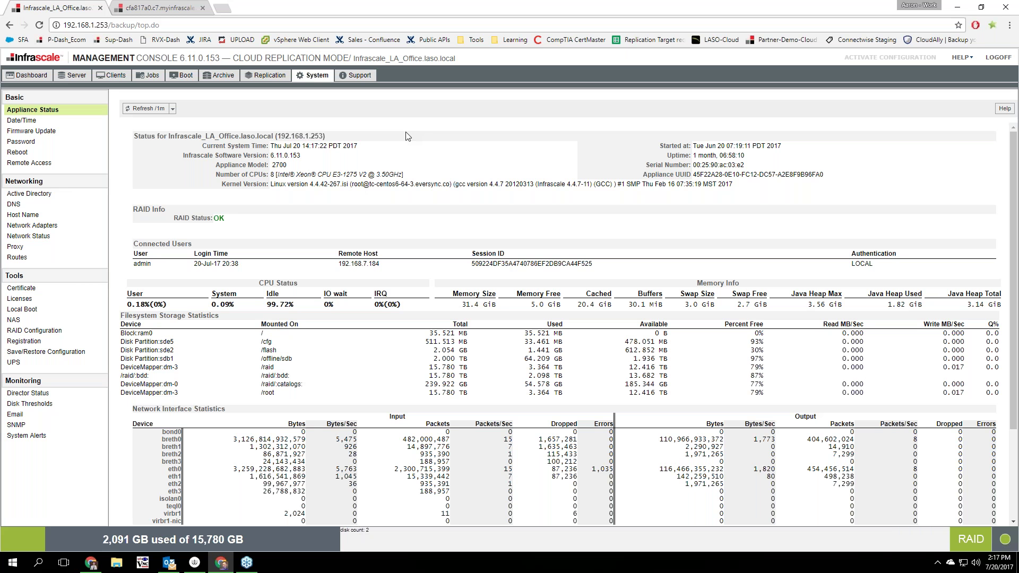
click(47, 439)
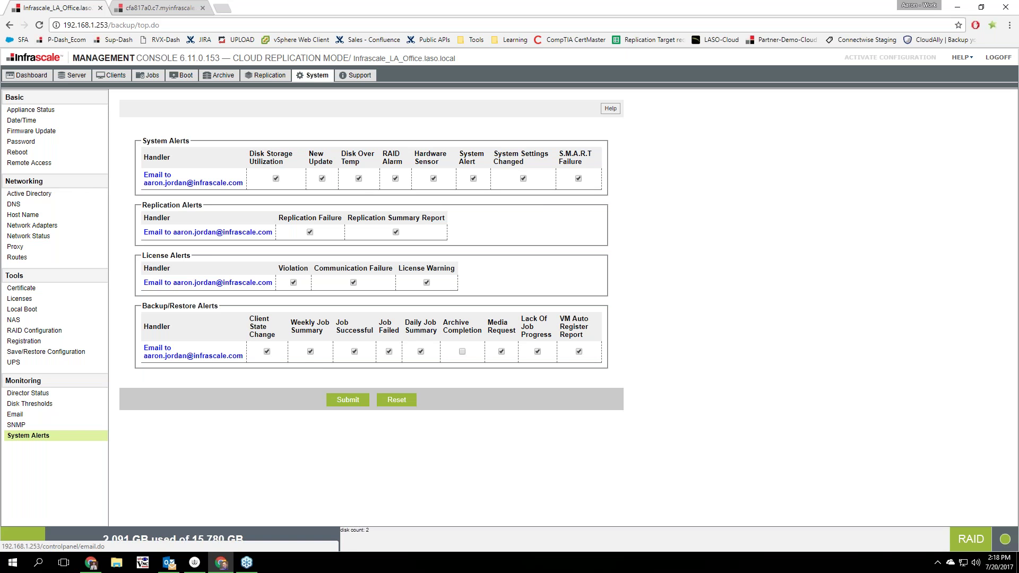
click(16, 425)
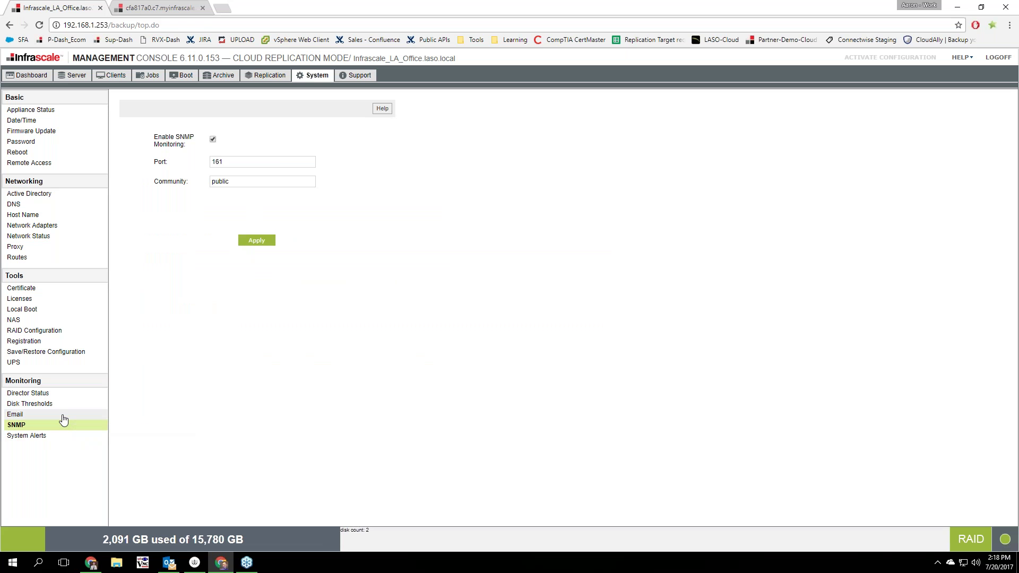
click(16, 414)
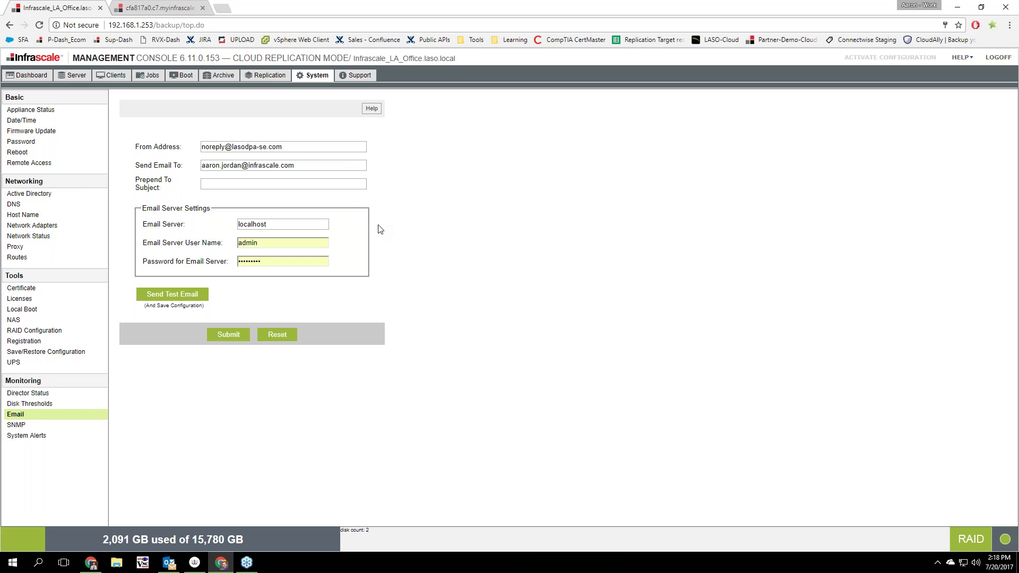
Return to the cloud dashboard's Appliances page and look over its management and settings options.
click(154, 10)
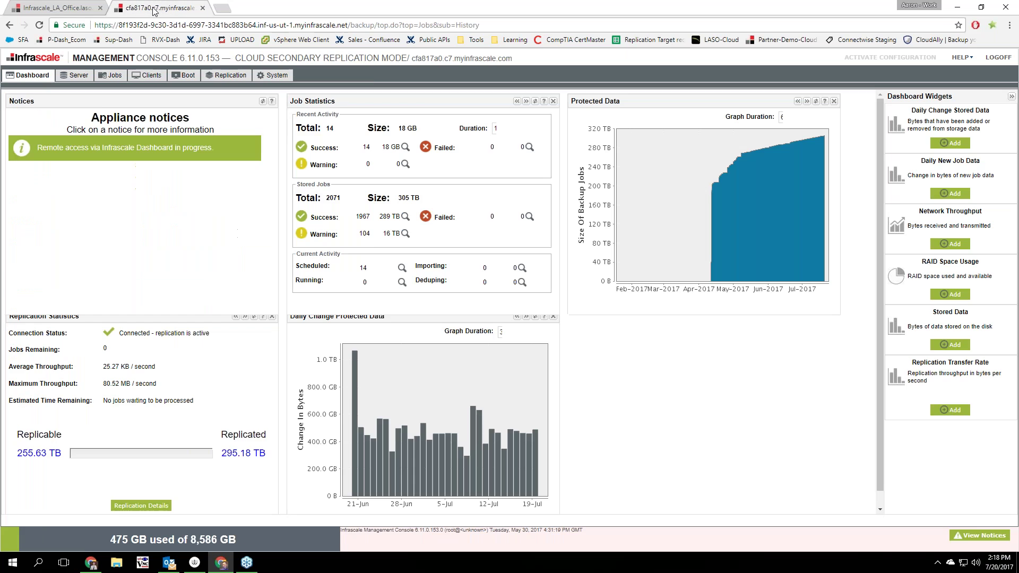
click(9, 25)
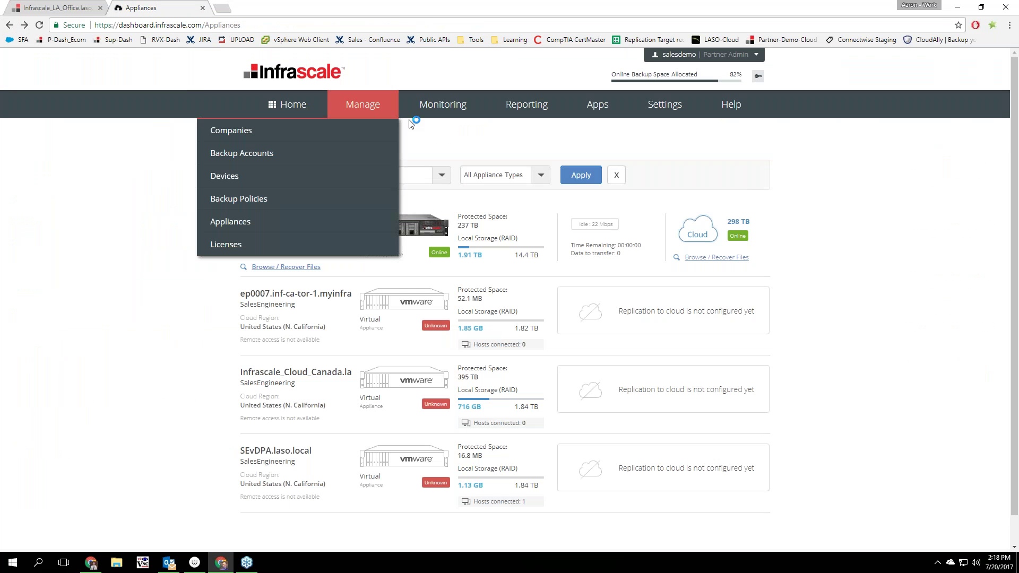
mouse_move(651, 110)
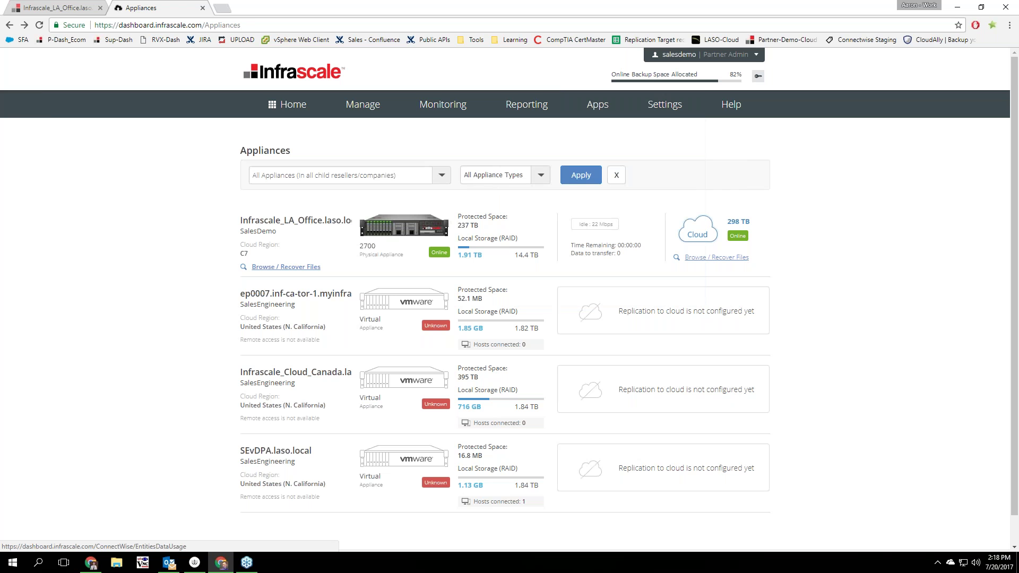
Return to the local appliance console, pass through its Appliance Status and open the support portal.
click(56, 11)
click(31, 109)
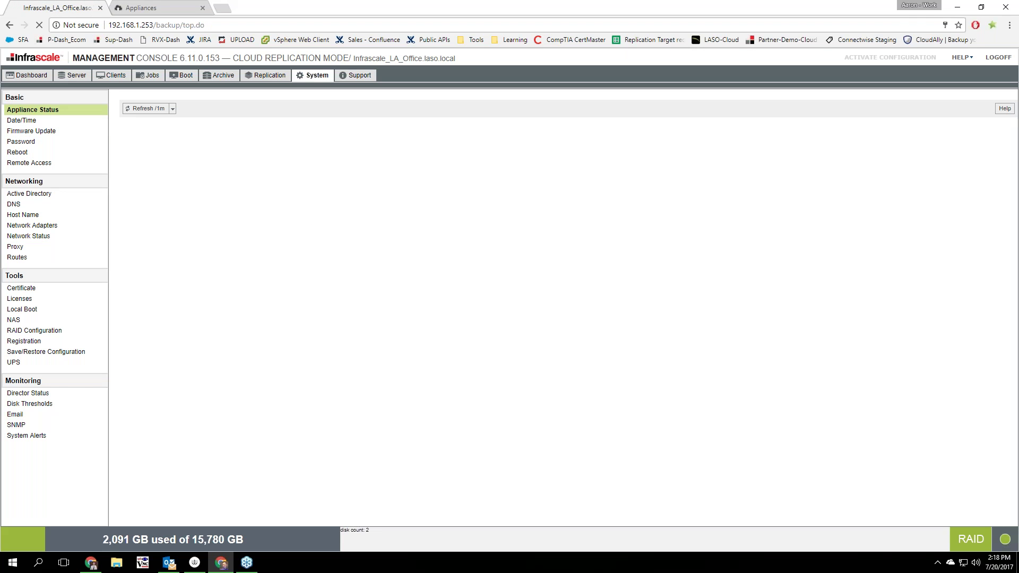
click(356, 75)
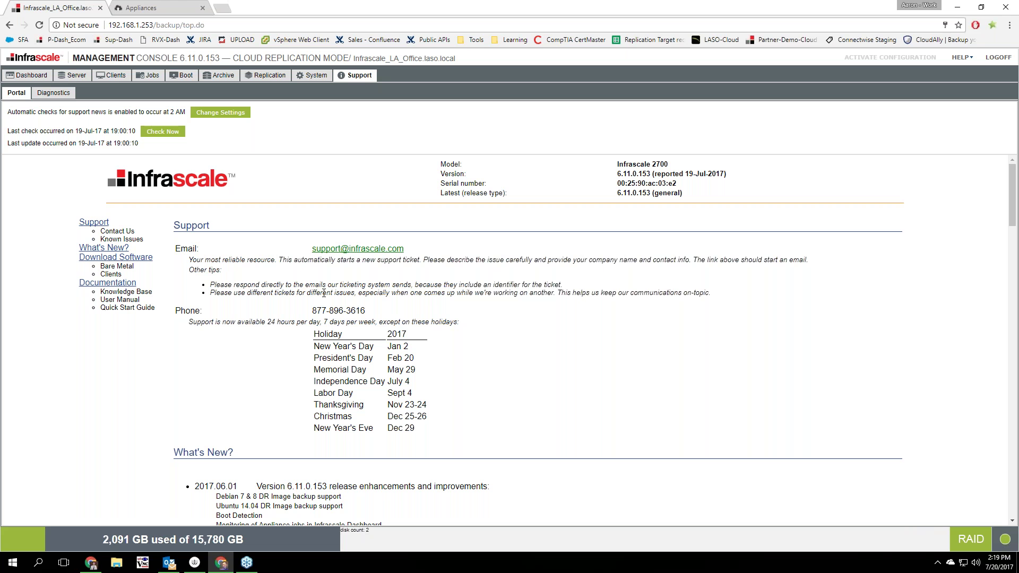
Check the local appliance for active boots and return to the support portal.
key(F5)
key(F5)
click(182, 75)
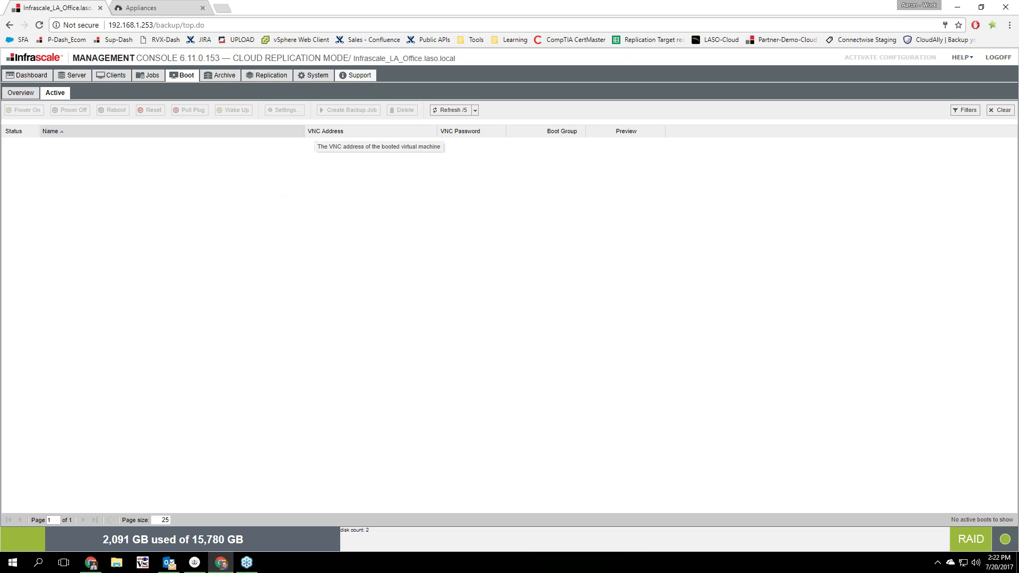
click(366, 76)
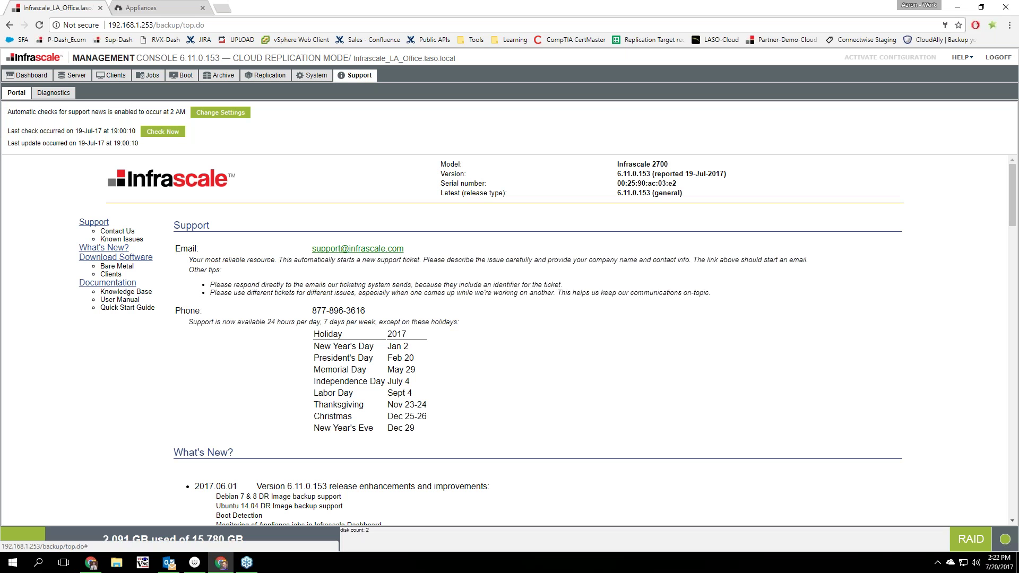